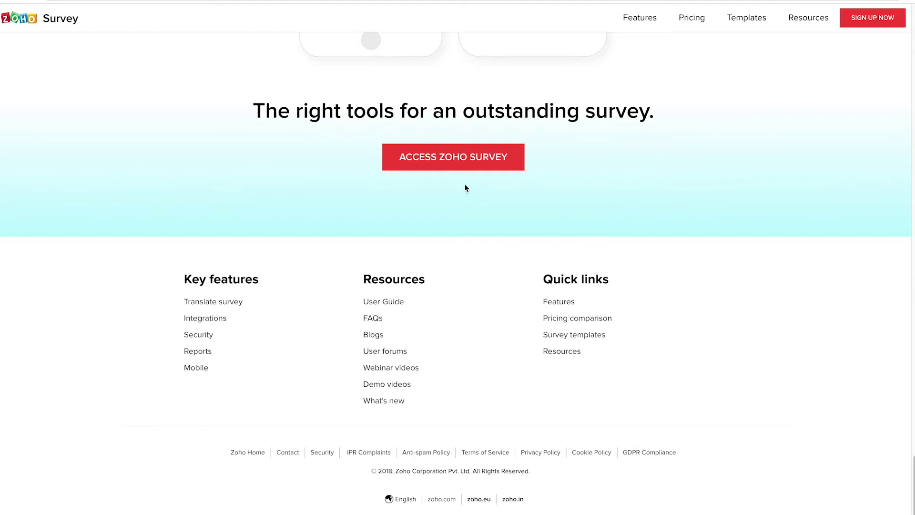
# Open the Integrations webinar feedback survey from My Surveys in the Zoho Survey builder.
pyautogui.click(457, 166)
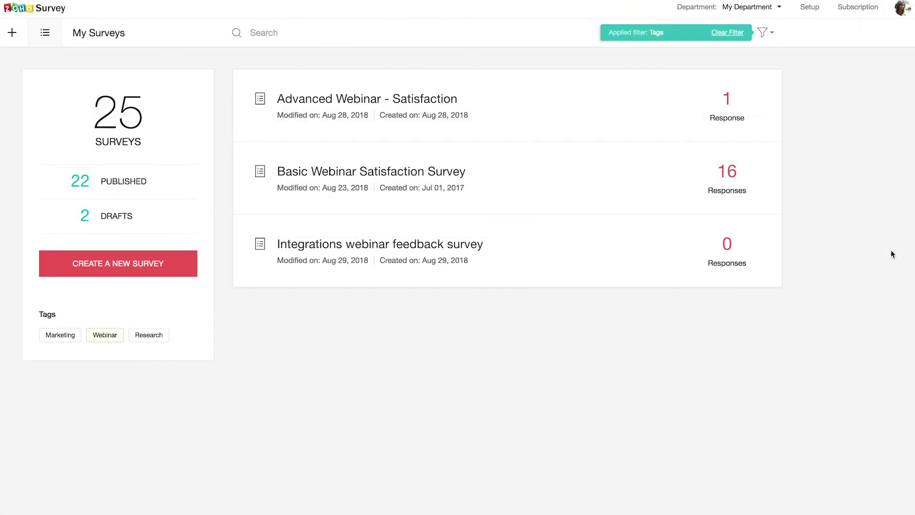
pyautogui.click(477, 274)
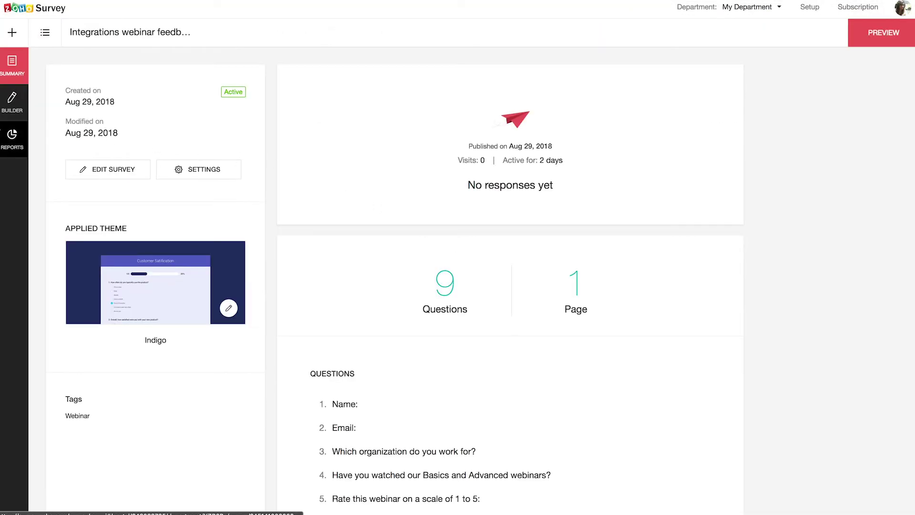
pyautogui.click(21, 110)
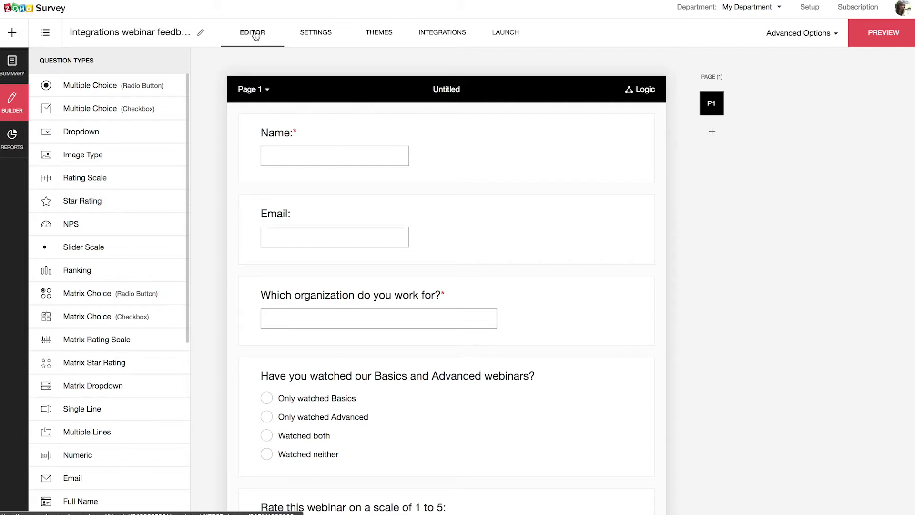
pyautogui.scroll(-2, 430, 293)
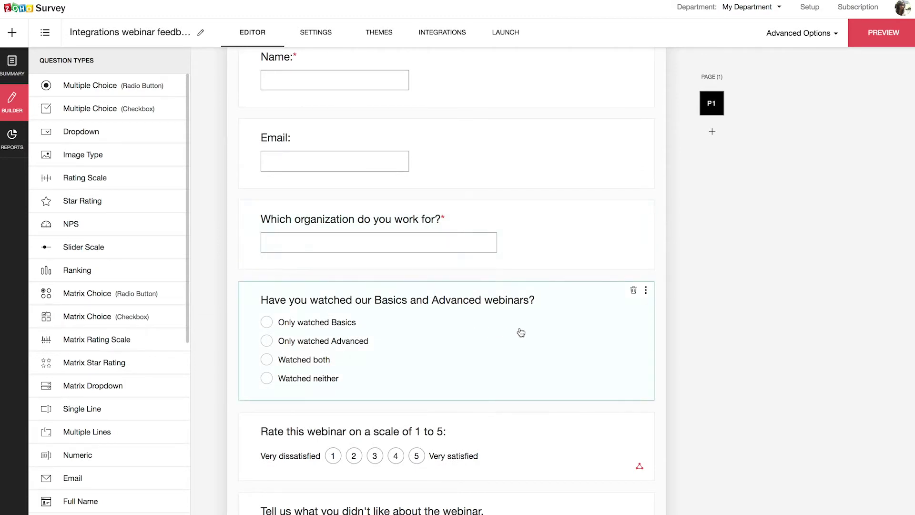
pyautogui.scroll(-3, 521, 332)
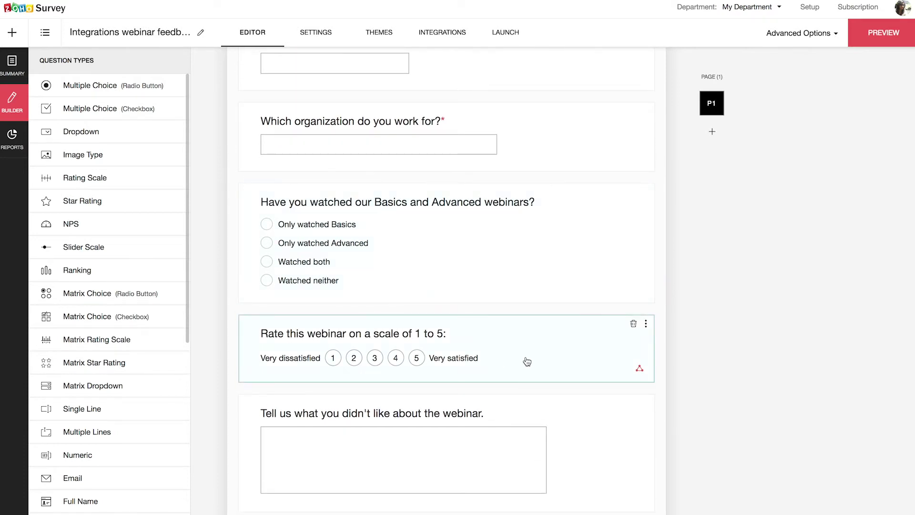
pyautogui.scroll(-3, 526, 361)
pyautogui.scroll(-4, 526, 361)
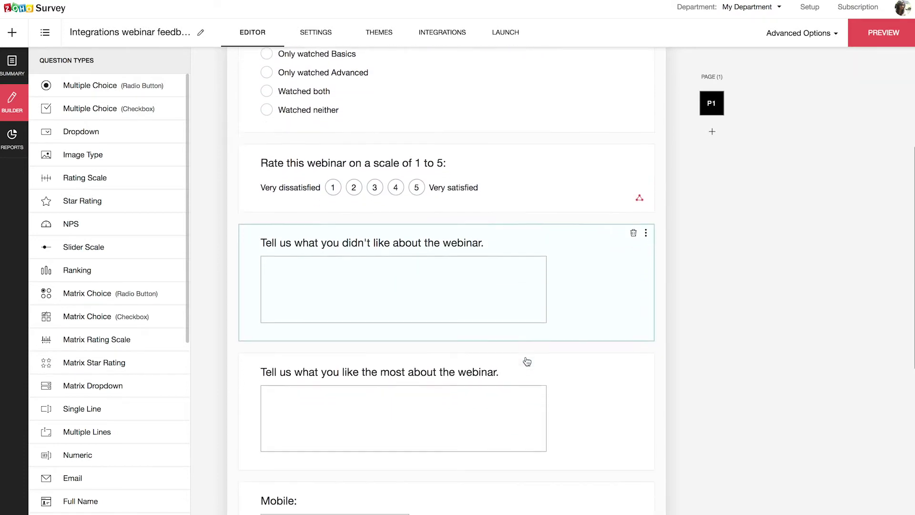
pyautogui.scroll(-2, 527, 361)
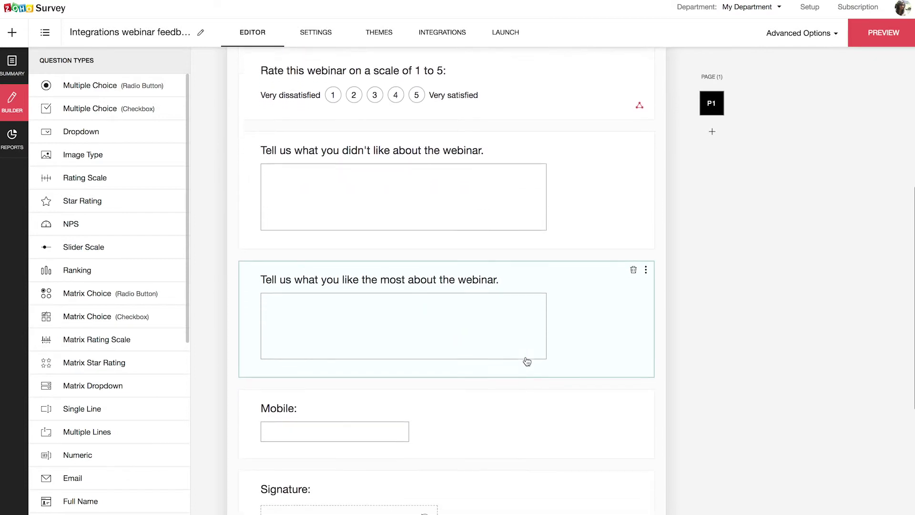
pyautogui.scroll(-3, 527, 361)
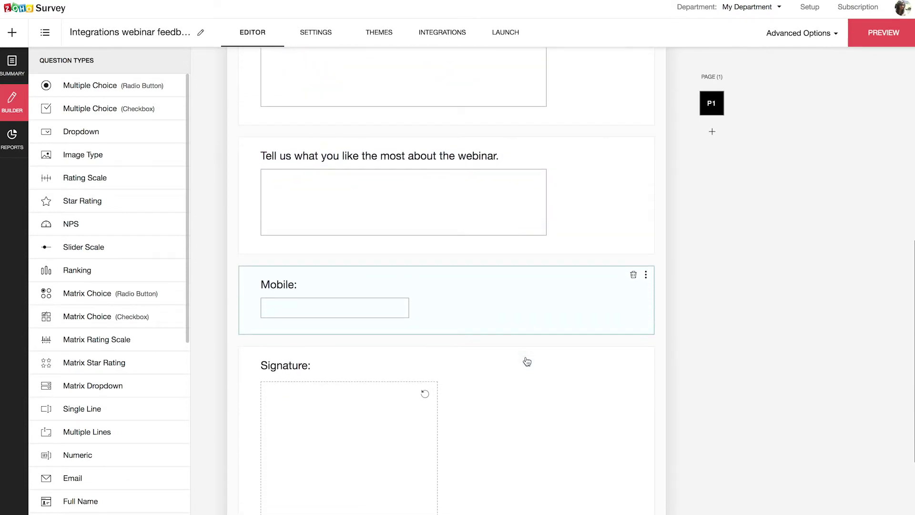
pyautogui.scroll(-1, 527, 362)
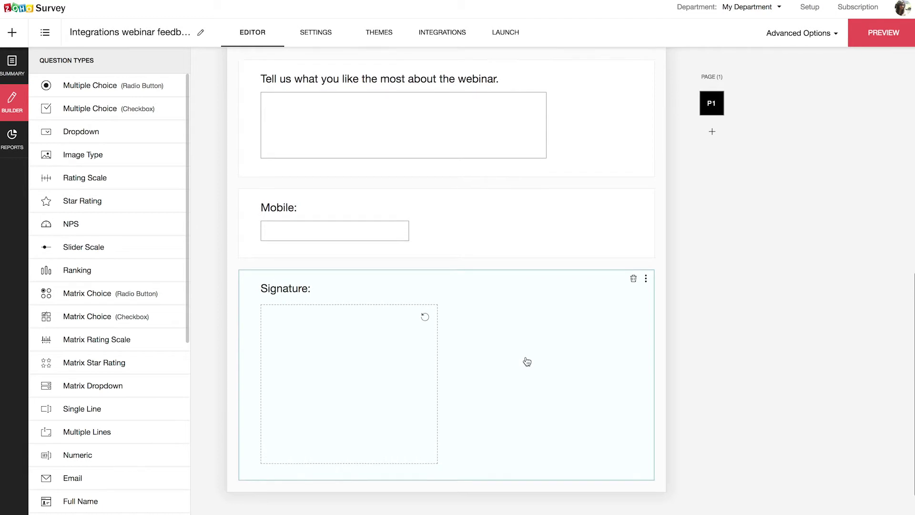
pyautogui.scroll(5, 527, 361)
pyautogui.scroll(5, 526, 361)
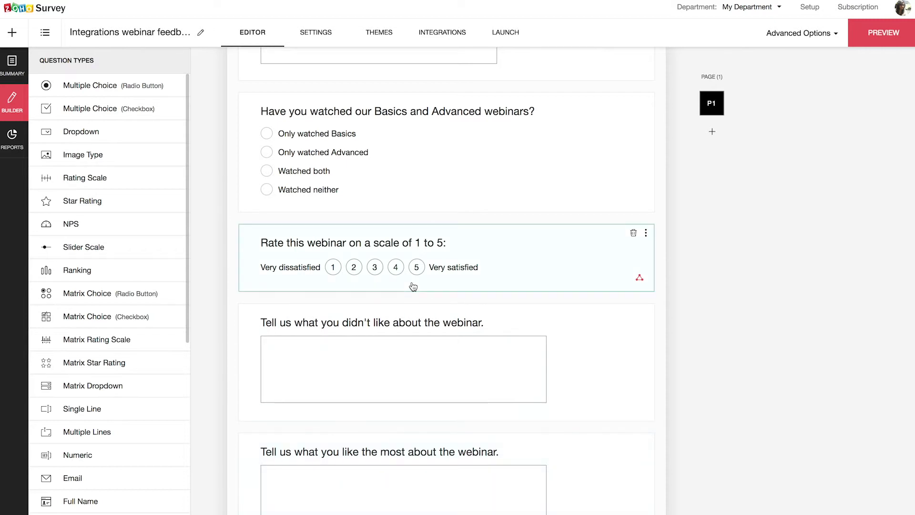
pyautogui.scroll(-1, 401, 359)
pyautogui.scroll(-1, 401, 360)
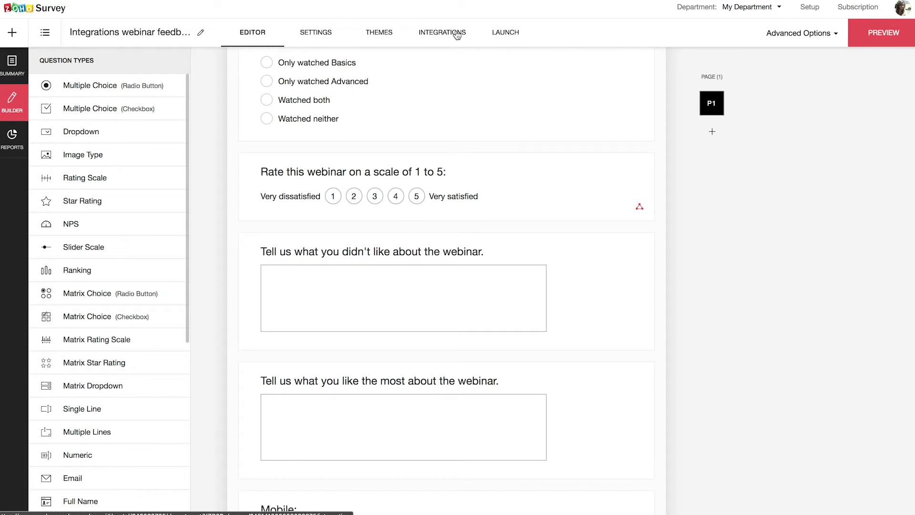
# Start a Zoho CRM integration on the Leads module and continue to field mapping.
pyautogui.click(456, 35)
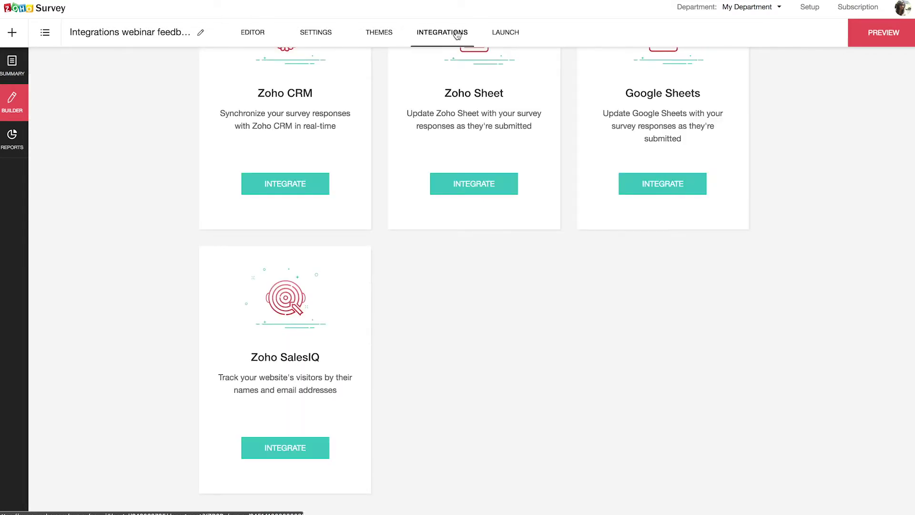
pyautogui.scroll(3, 453, 295)
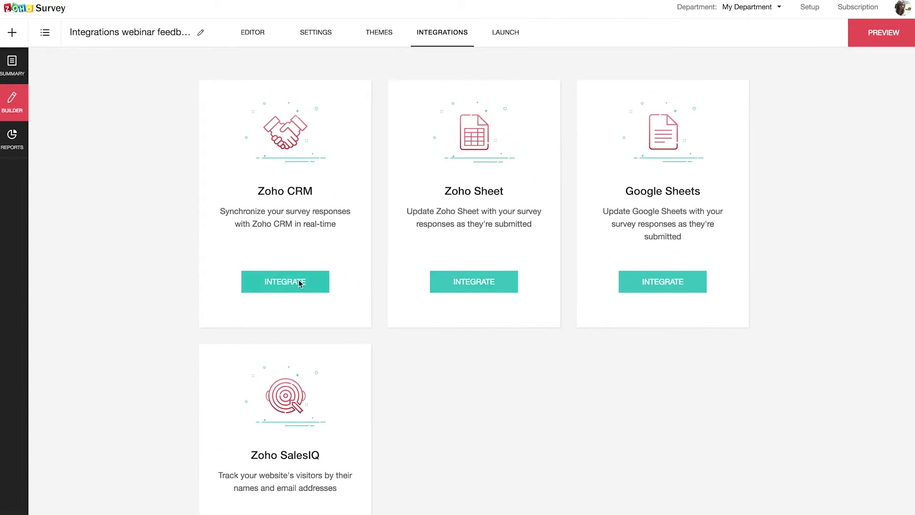
pyautogui.click(298, 281)
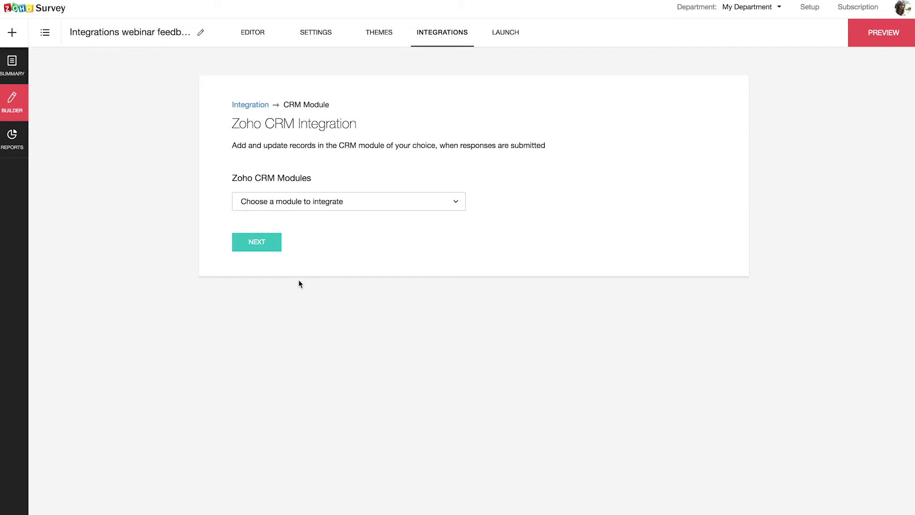
pyautogui.click(358, 202)
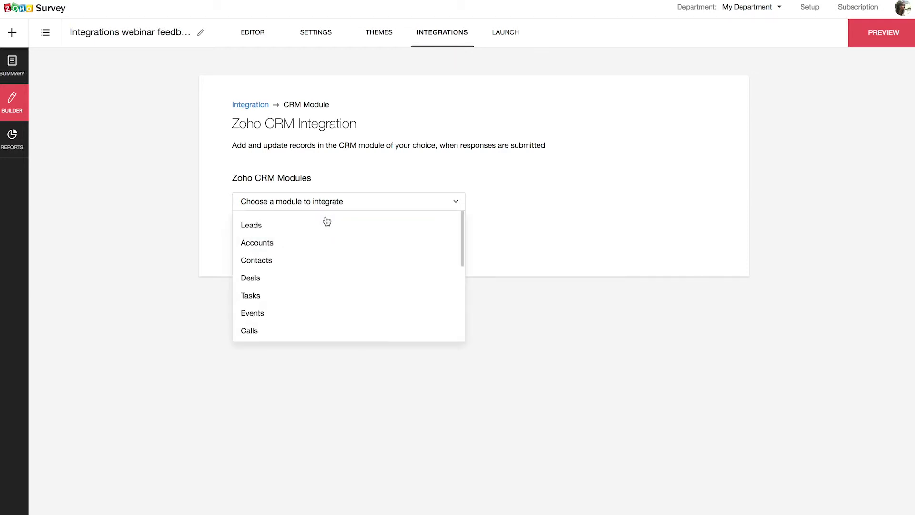
pyautogui.click(266, 228)
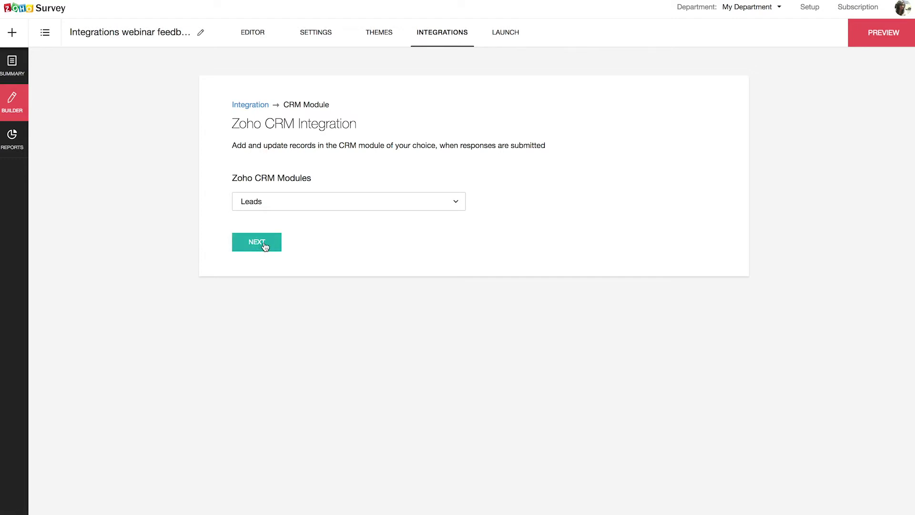
pyautogui.click(257, 242)
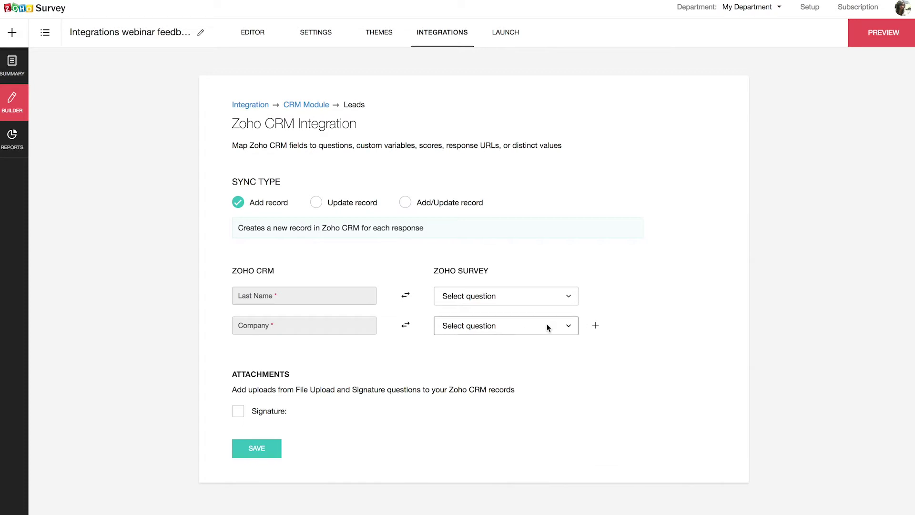
# Add a new mapping row for the CRM Phone field, to be filled from the Mobile question.
pyautogui.click(561, 329)
pyautogui.scroll(-3, 540, 425)
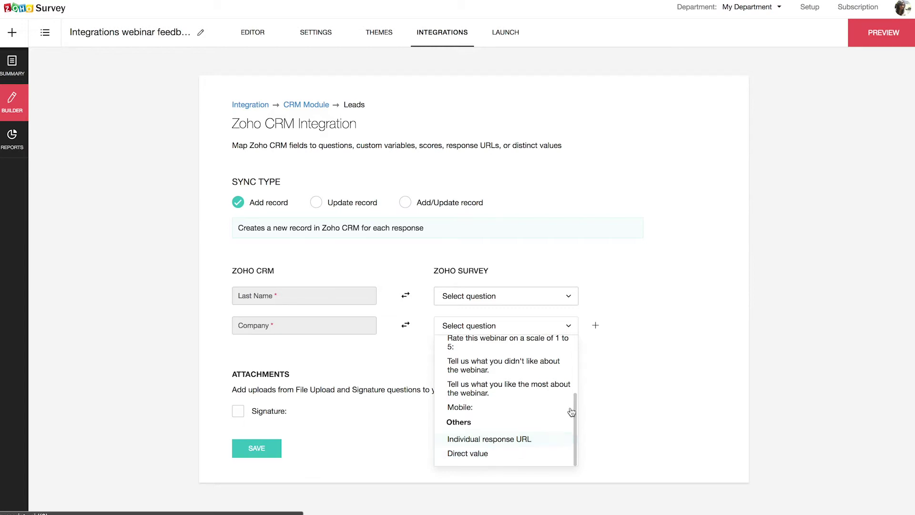
pyautogui.click(618, 391)
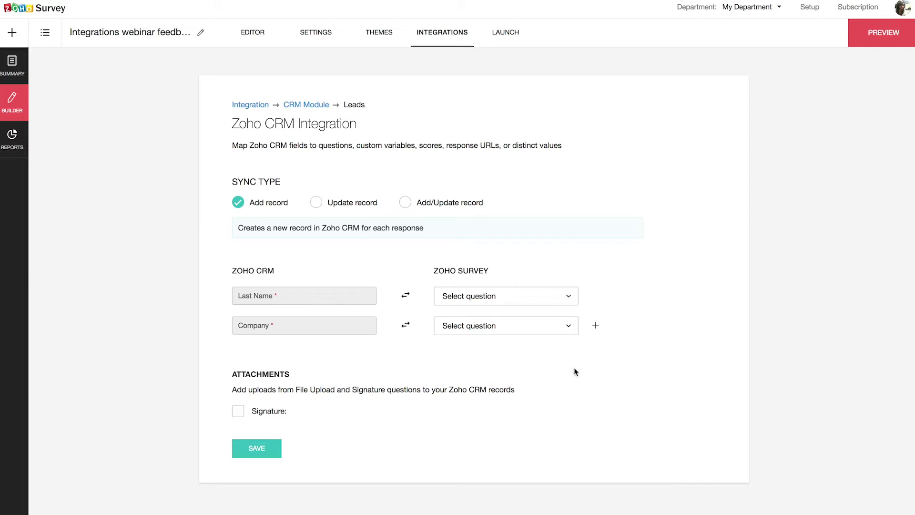
pyautogui.click(596, 326)
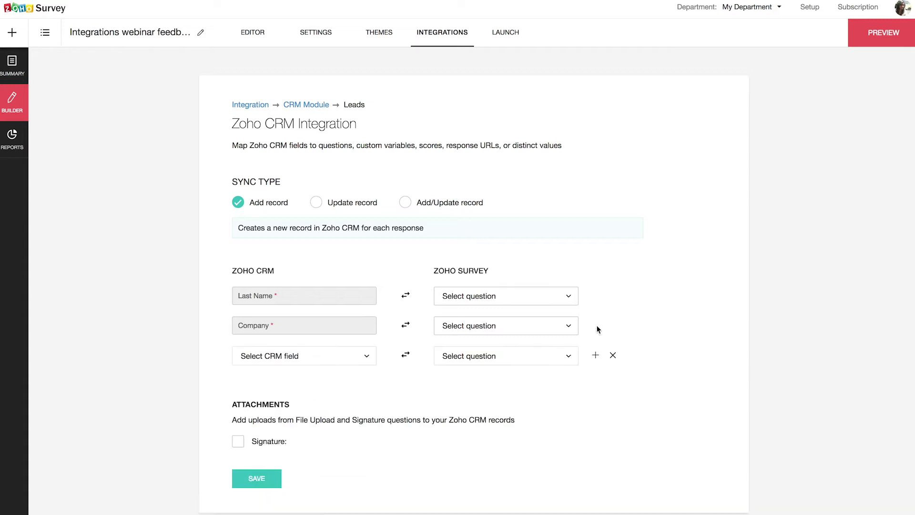
pyautogui.click(328, 356)
pyautogui.click(310, 449)
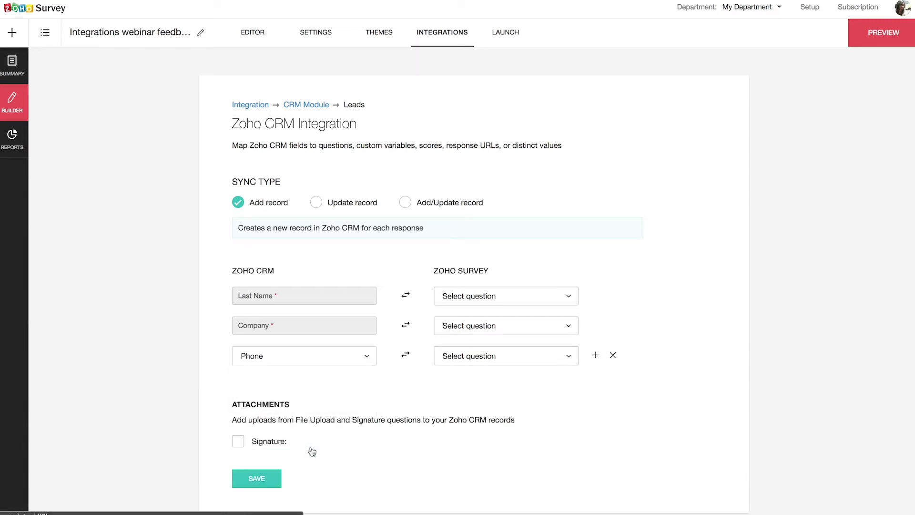
# Map Last Name to the Name question and set Lead Owner to a typed owner name.
pyautogui.click(546, 298)
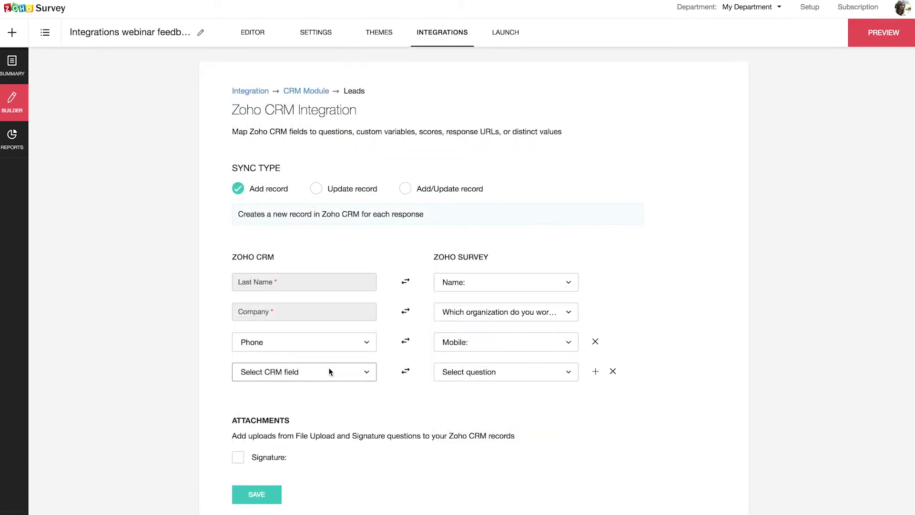
pyautogui.click(329, 371)
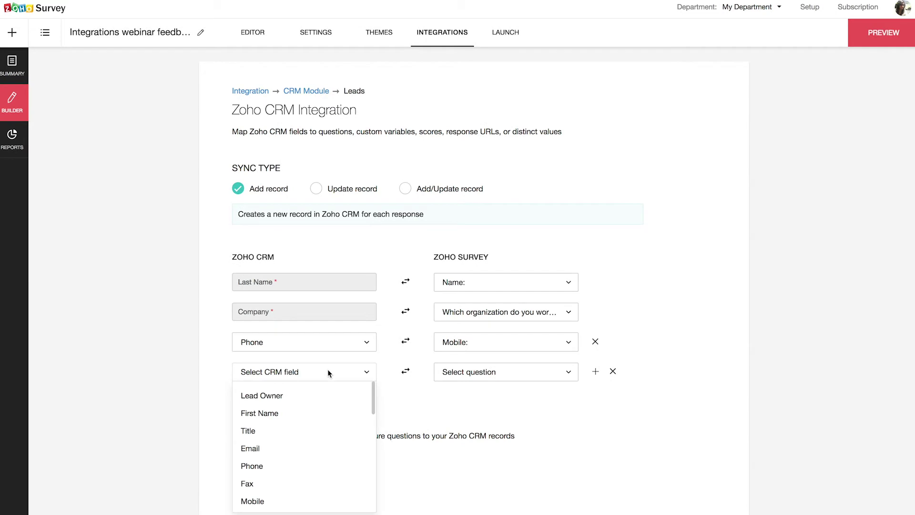
pyautogui.click(319, 400)
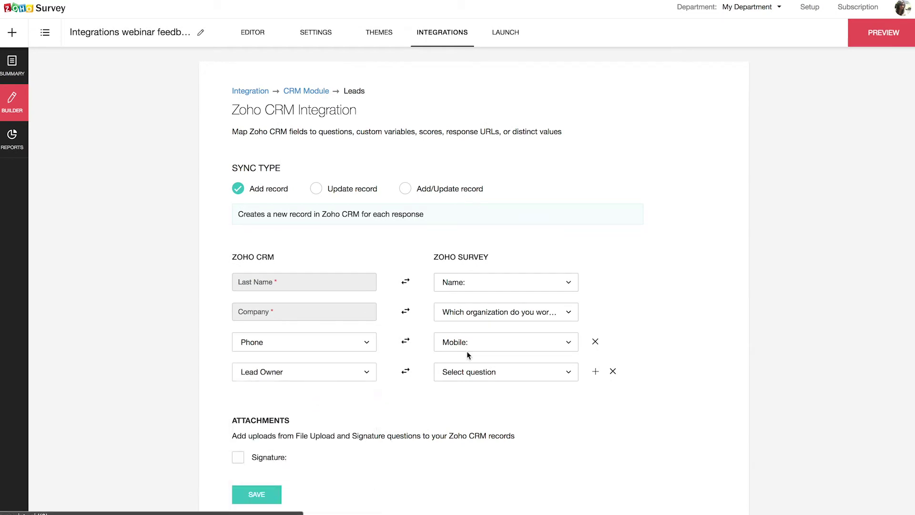
pyautogui.click(544, 374)
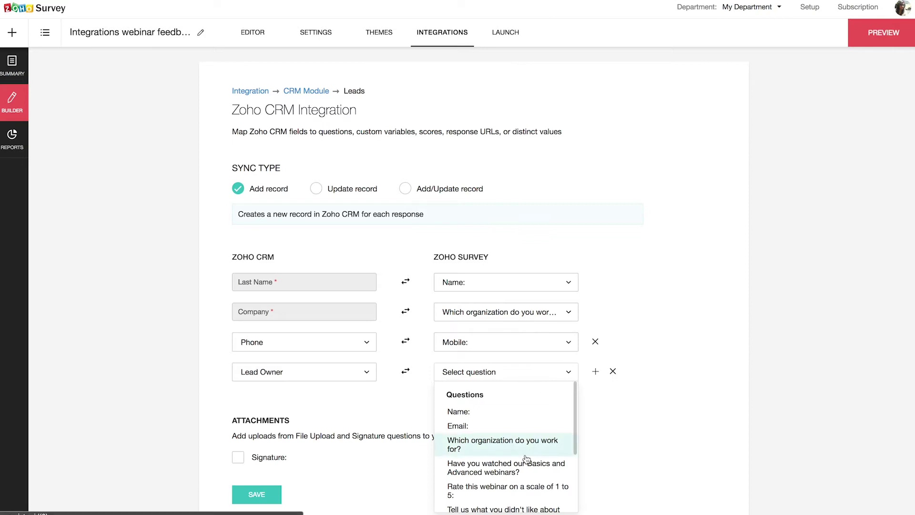
pyautogui.scroll(-3, 527, 455)
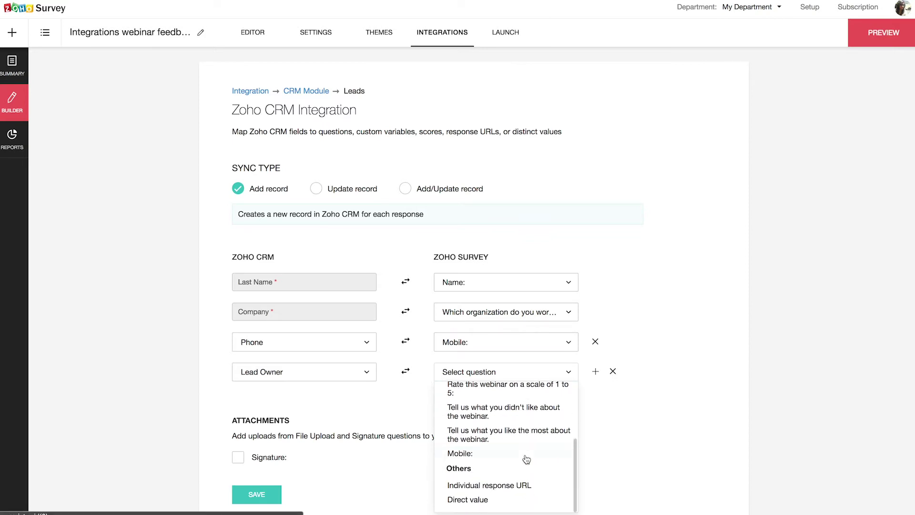
pyautogui.click(509, 507)
pyautogui.write('Robin')
pyautogui.scroll(-2, 631, 463)
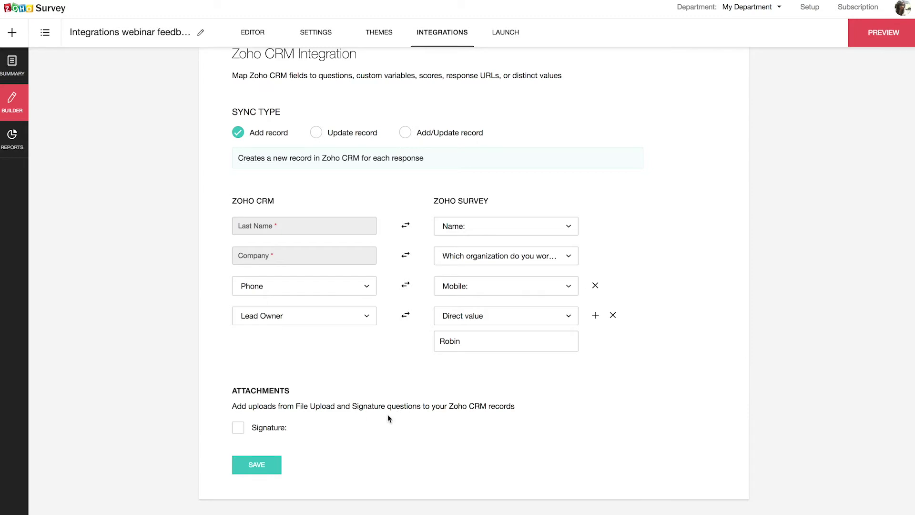
# Tick Signature under Attachments so it attaches to the created CRM lead records.
pyautogui.click(238, 428)
pyautogui.scroll(3, 369, 373)
pyautogui.scroll(-3, 402, 353)
pyautogui.scroll(3, 402, 324)
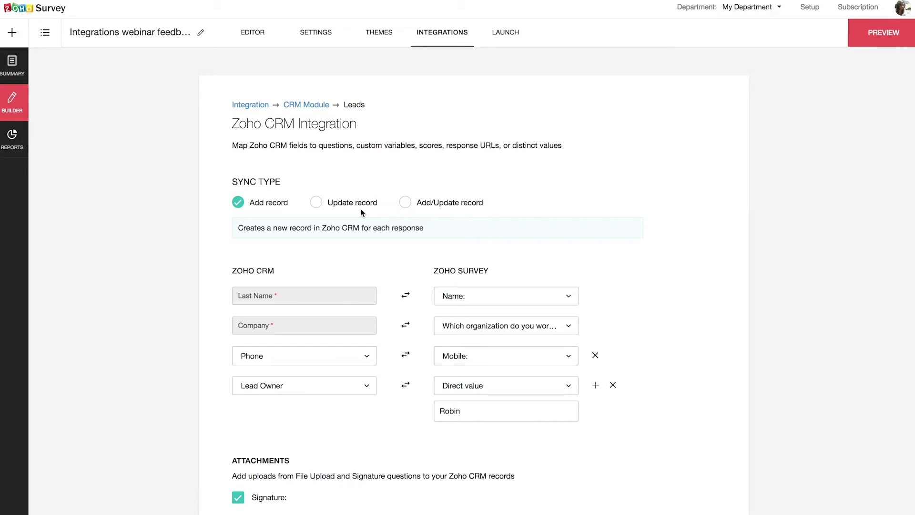
# Set the sync type to Add/Update record and save the Leads field mapping.
pyautogui.click(316, 202)
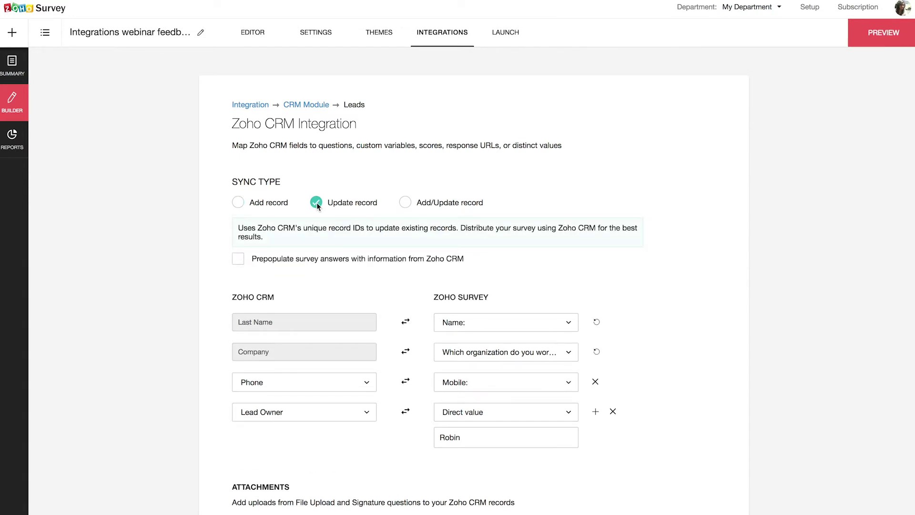
pyautogui.click(406, 204)
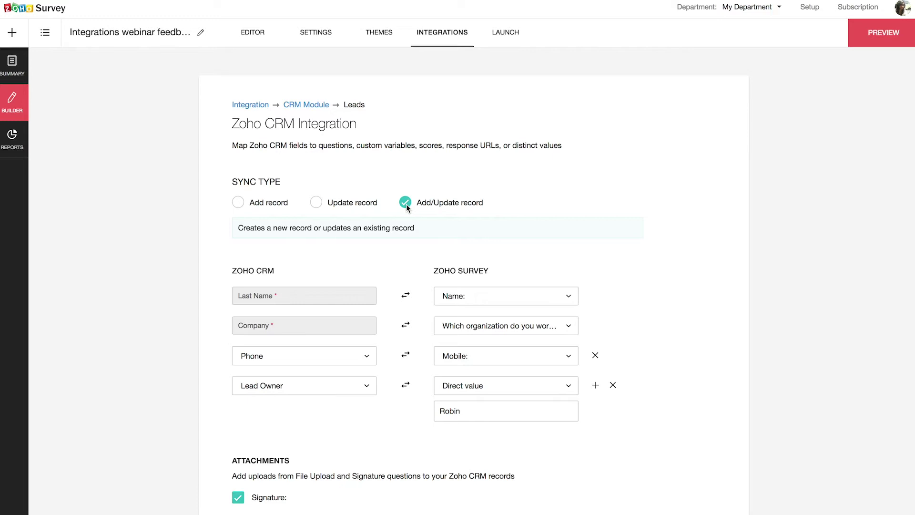
pyautogui.scroll(-3, 407, 207)
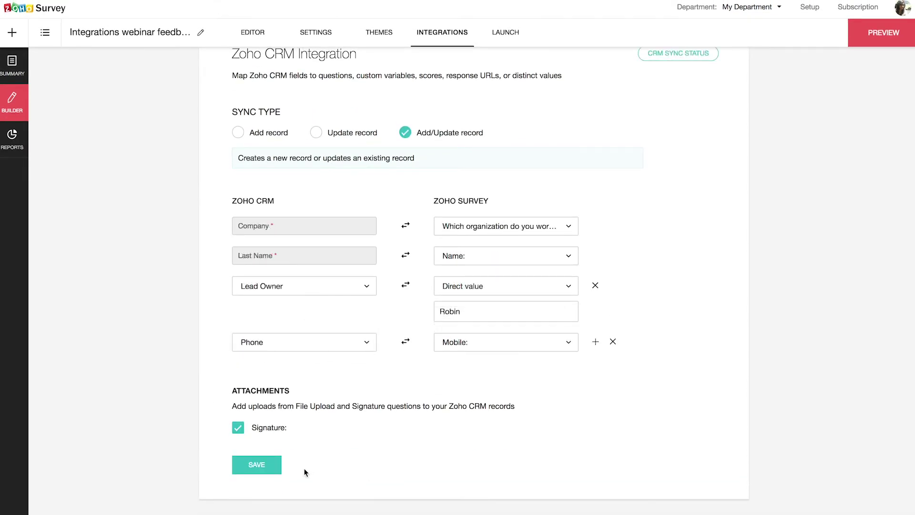
pyautogui.click(263, 466)
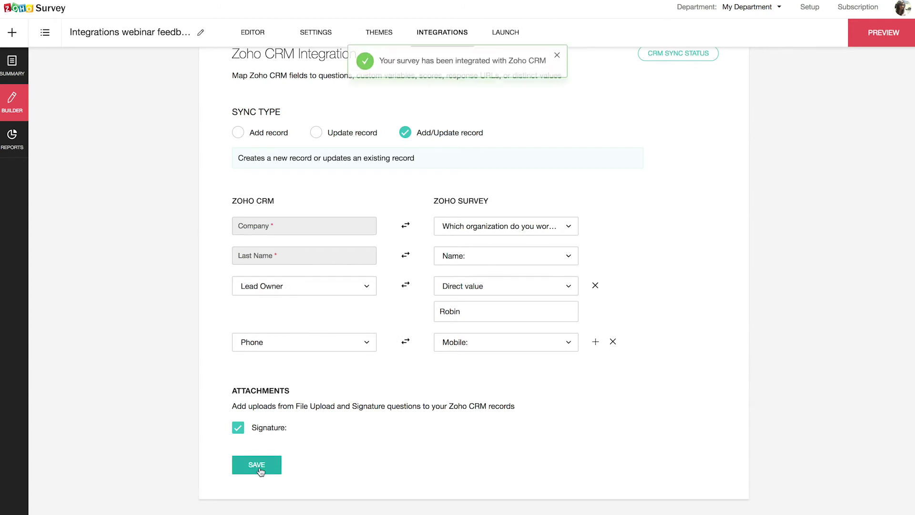
pyautogui.scroll(2, 738, 178)
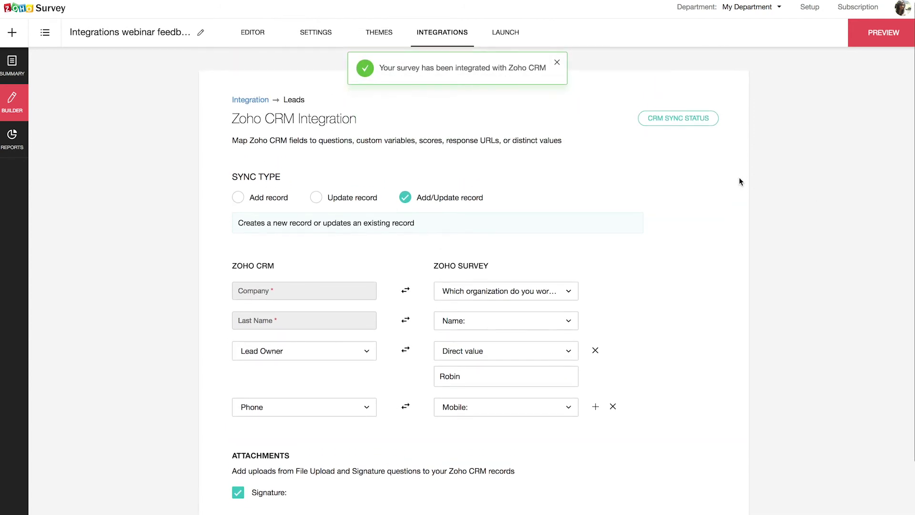
# Show the CRM sync status: 8 responses synced successfully, 0 untried, 0 failed.
pyautogui.click(684, 126)
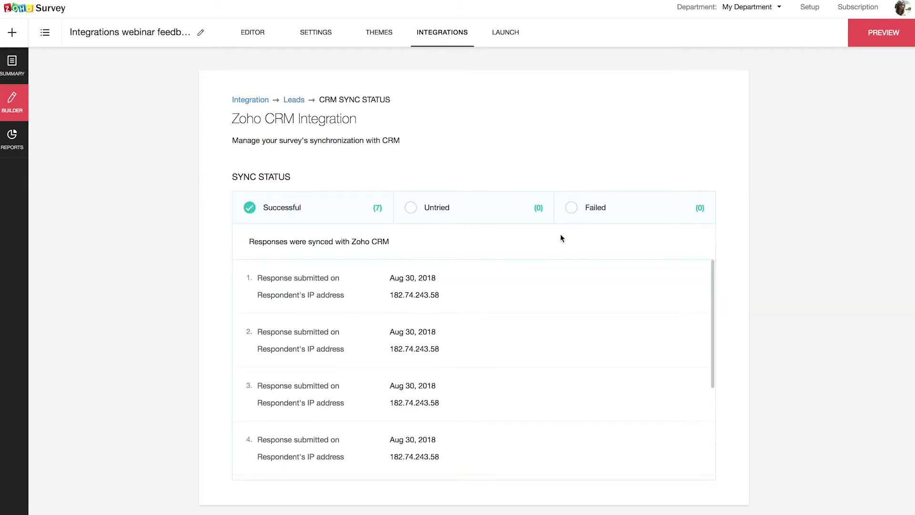
pyautogui.scroll(-1, 559, 259)
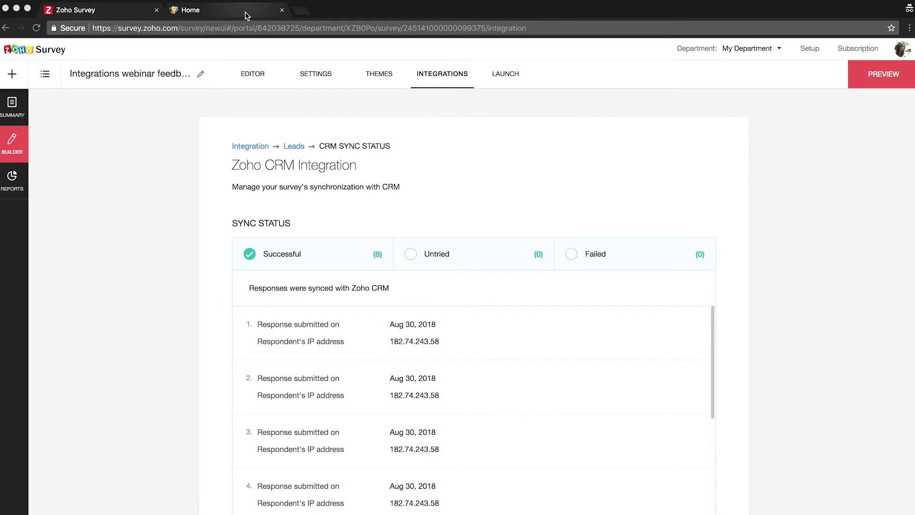
# Enable the Zoho Survey add-on from the CRM Zoho Marketplace, mapped to the current account.
pyautogui.click(246, 15)
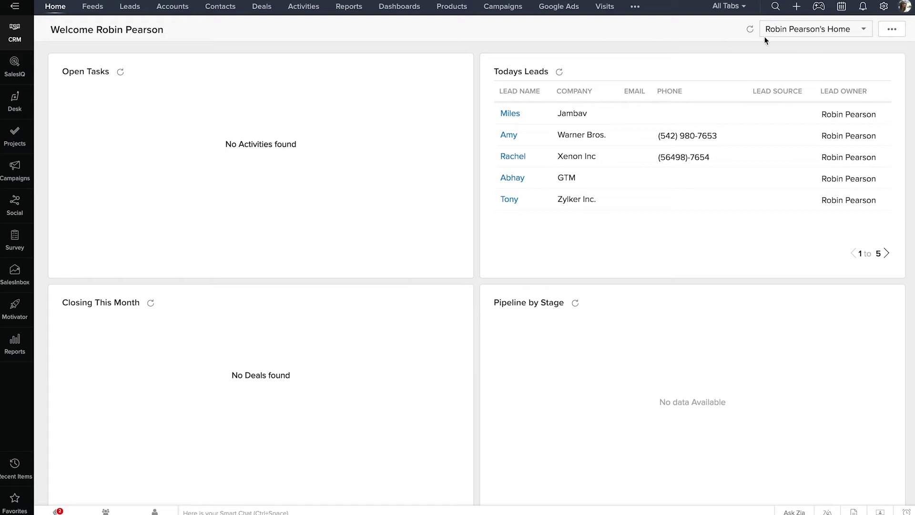
pyautogui.click(884, 7)
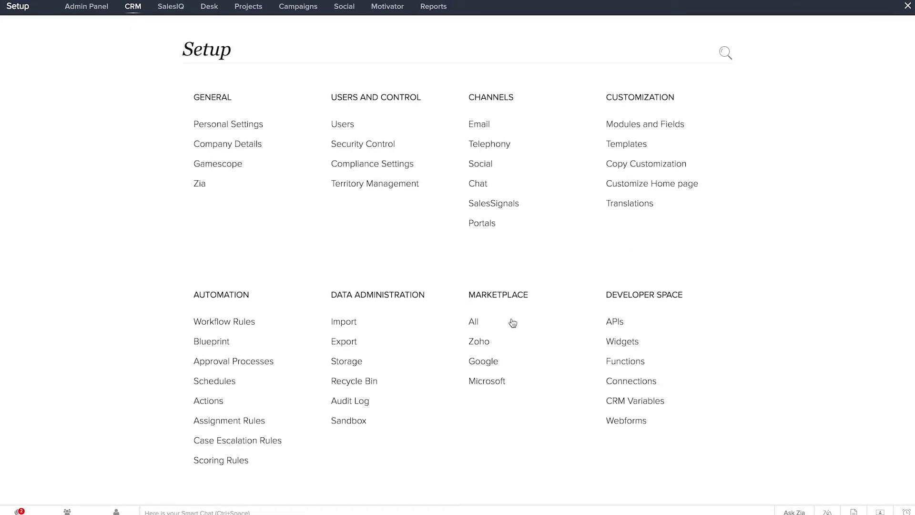
pyautogui.click(483, 344)
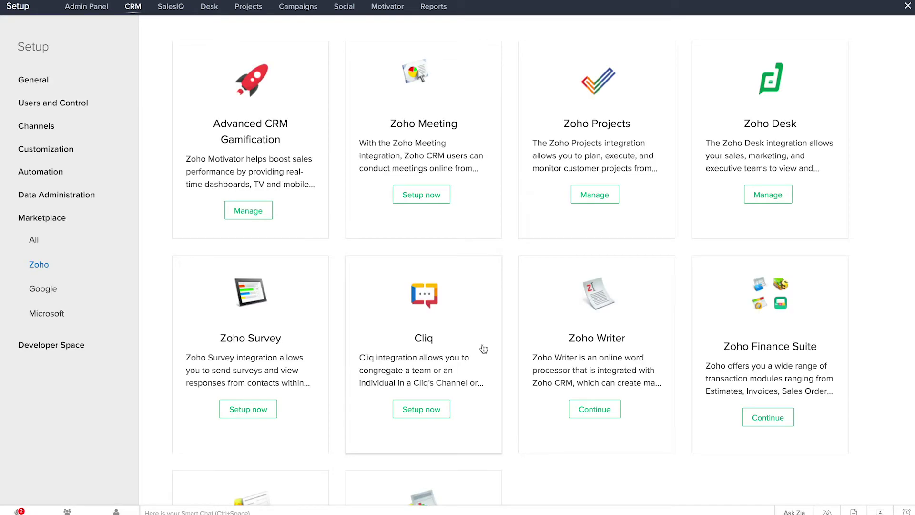
pyautogui.click(257, 410)
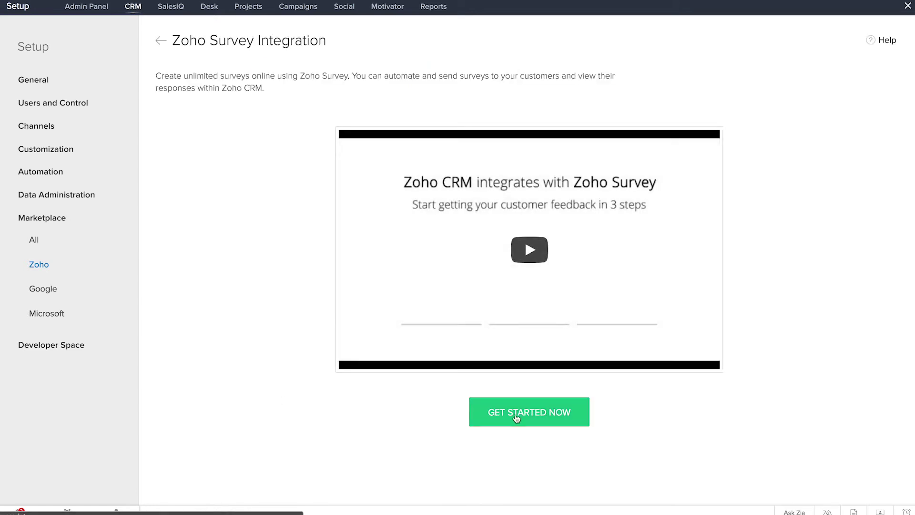
pyautogui.click(515, 415)
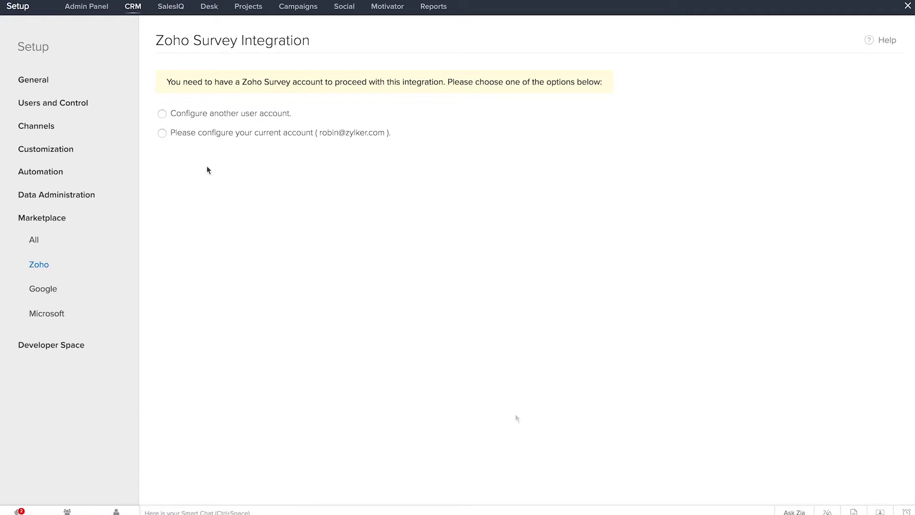
pyautogui.click(163, 133)
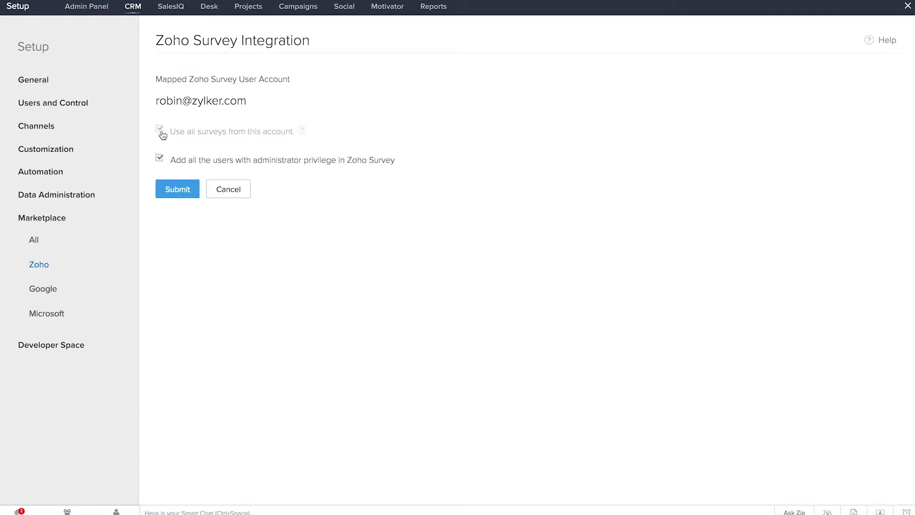
pyautogui.click(177, 189)
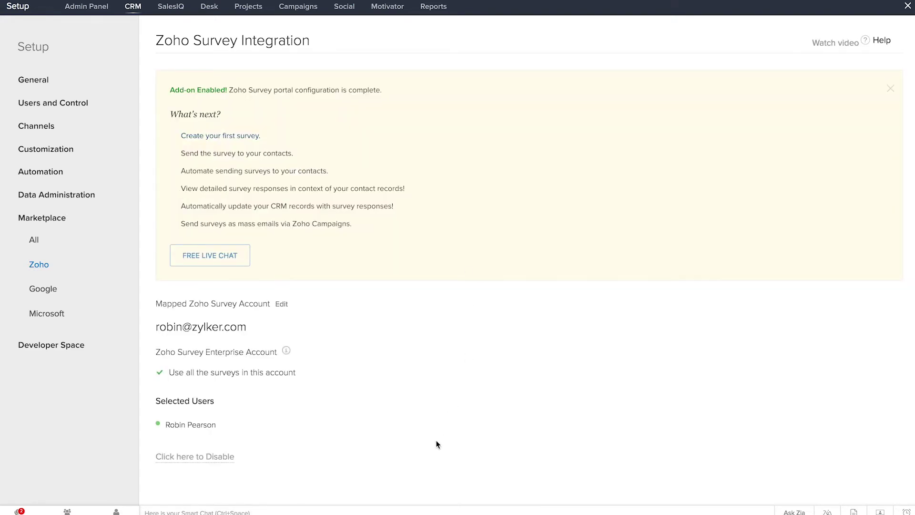
pyautogui.click(62, 156)
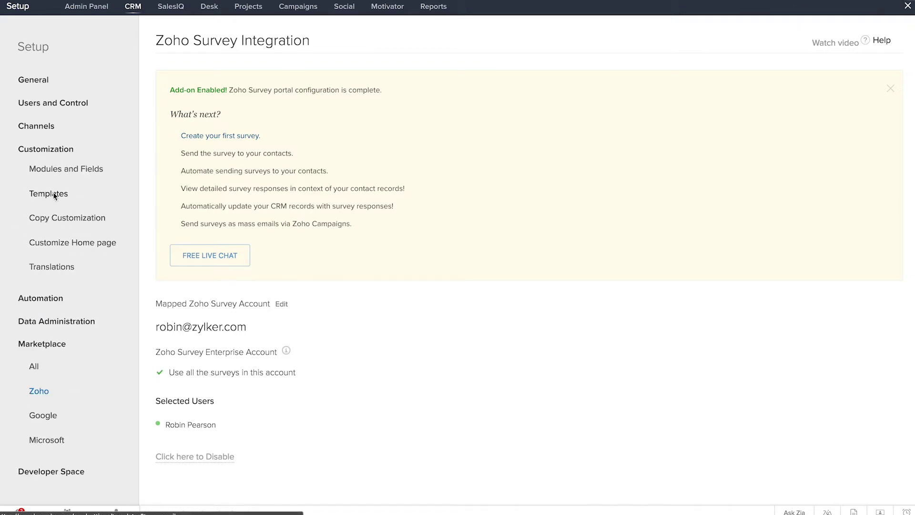
# Create a new Leads-module email template and proceed to the Template Gallery.
pyautogui.click(54, 195)
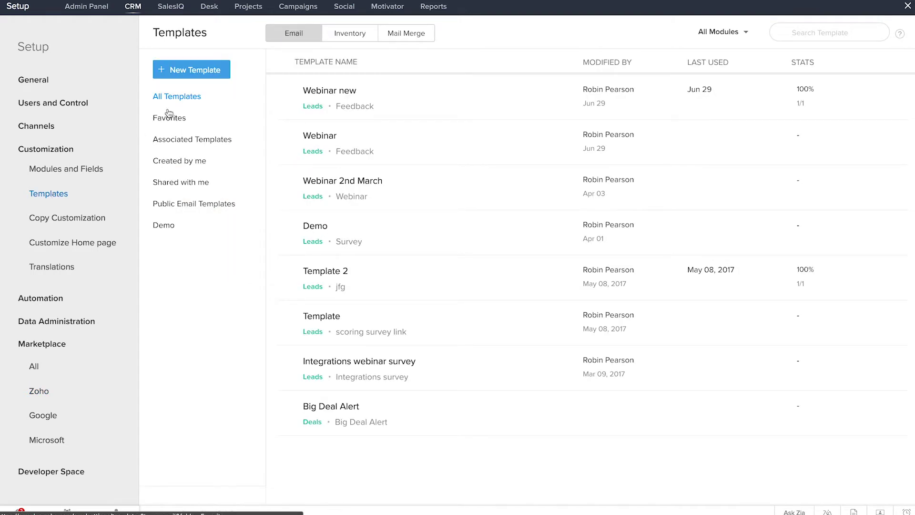
pyautogui.click(206, 70)
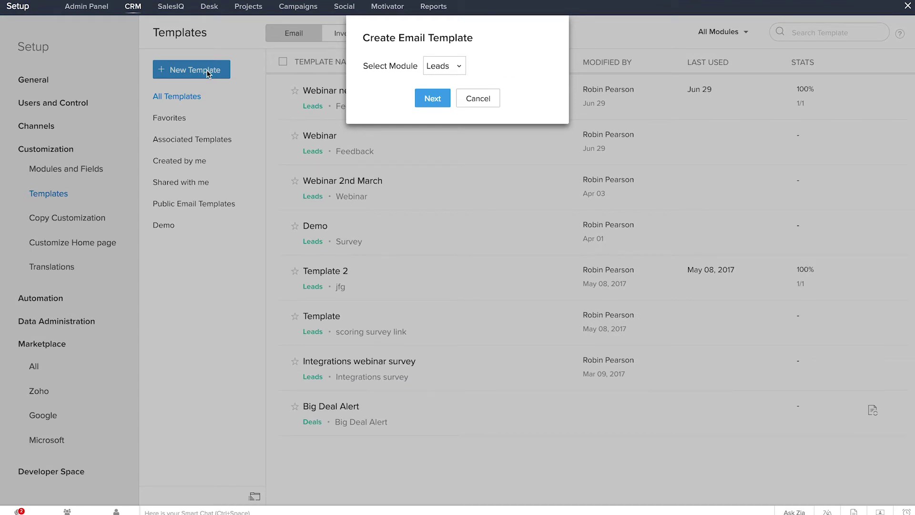
pyautogui.click(435, 102)
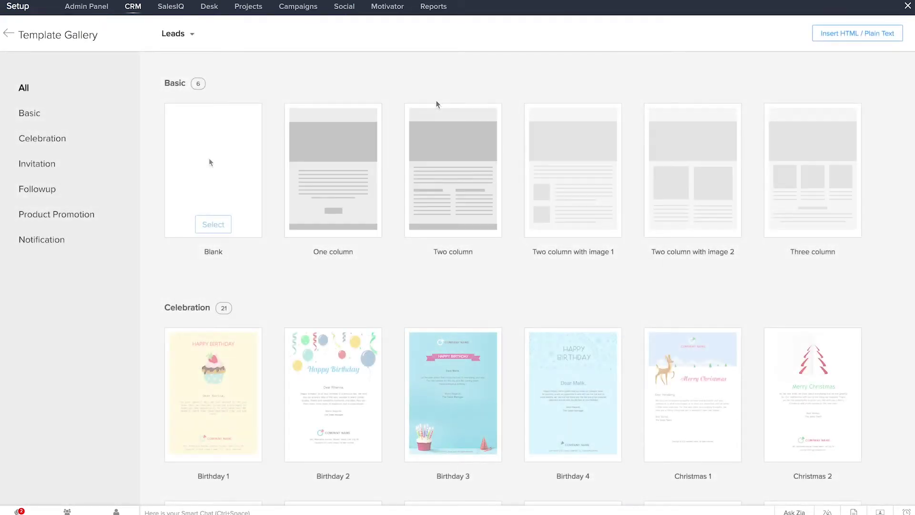
# In a Blank template, write 'We hope you are satisfied with the webinar.' then 'Please give us a quick feedback.' on a new line.
pyautogui.click(208, 224)
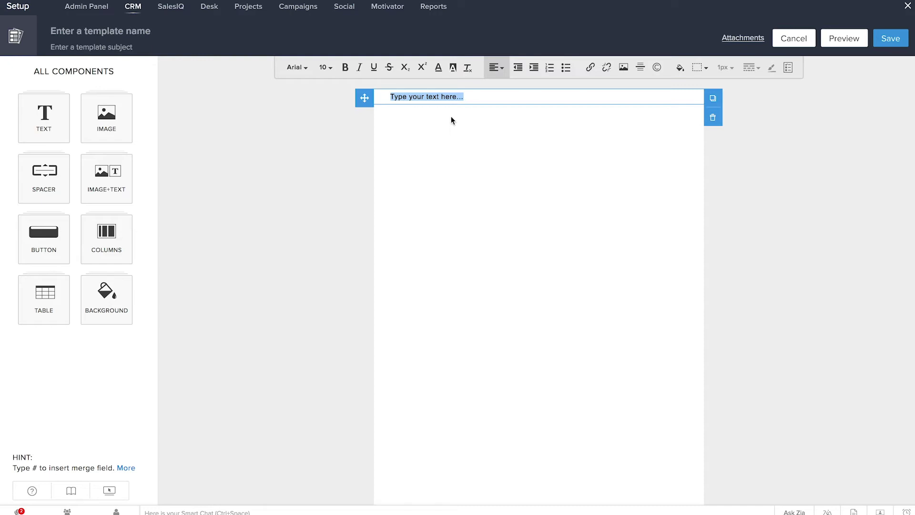
pyautogui.write('W')
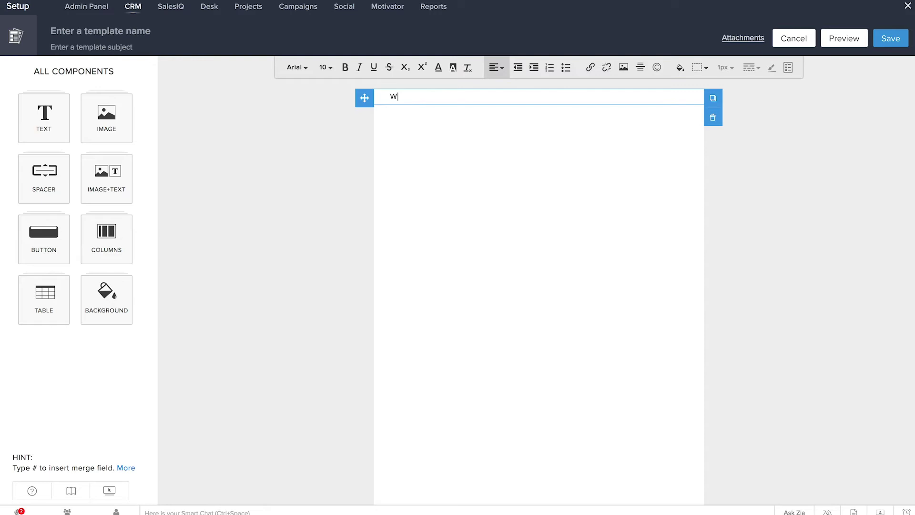
pyautogui.write('e hope you are satisfied with the webi')
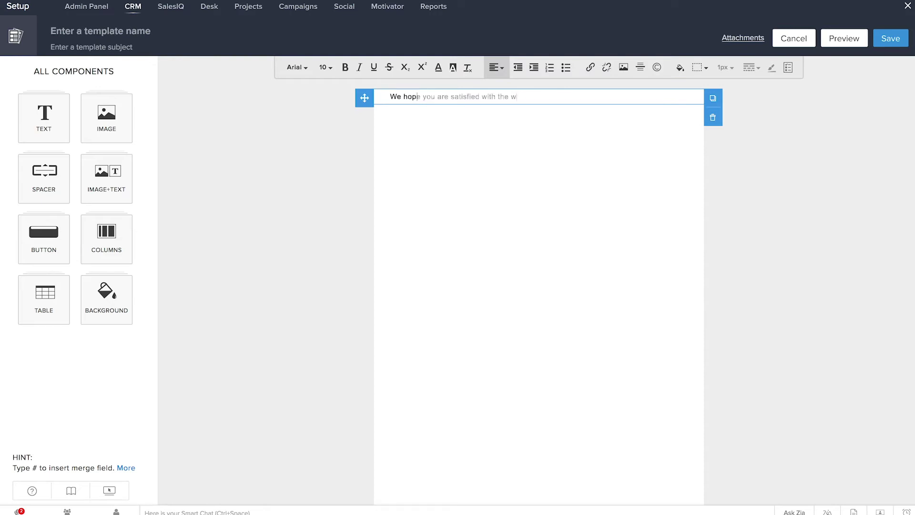
pyautogui.write('nar')
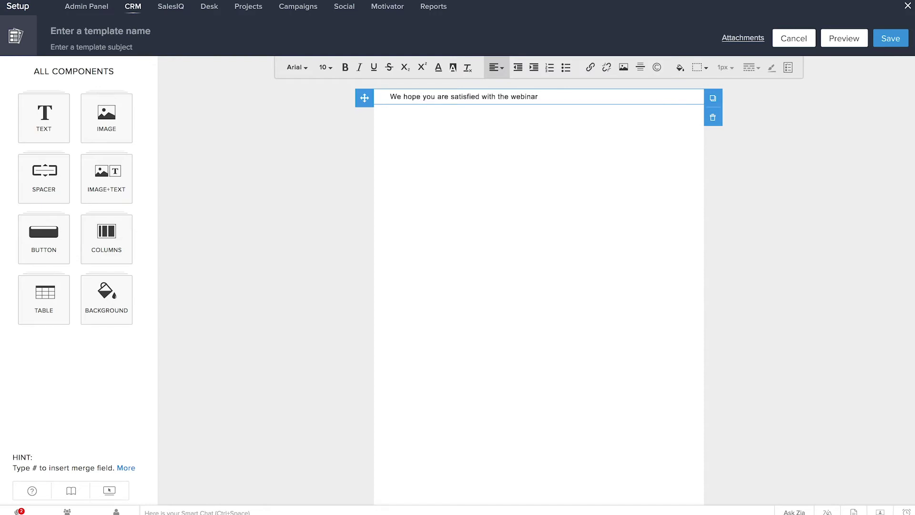
pyautogui.write('. Please g')
pyautogui.press('Tab')
pyautogui.click(542, 96)
pyautogui.press('Return')
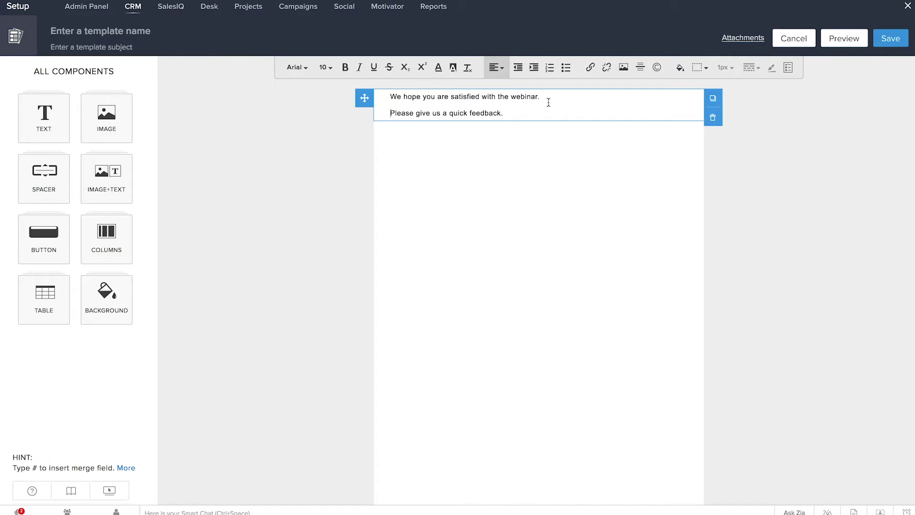
# Insert a survey link with display text 'Feedback' pointing to the Integrations webinar feedback survey.
pyautogui.click(789, 70)
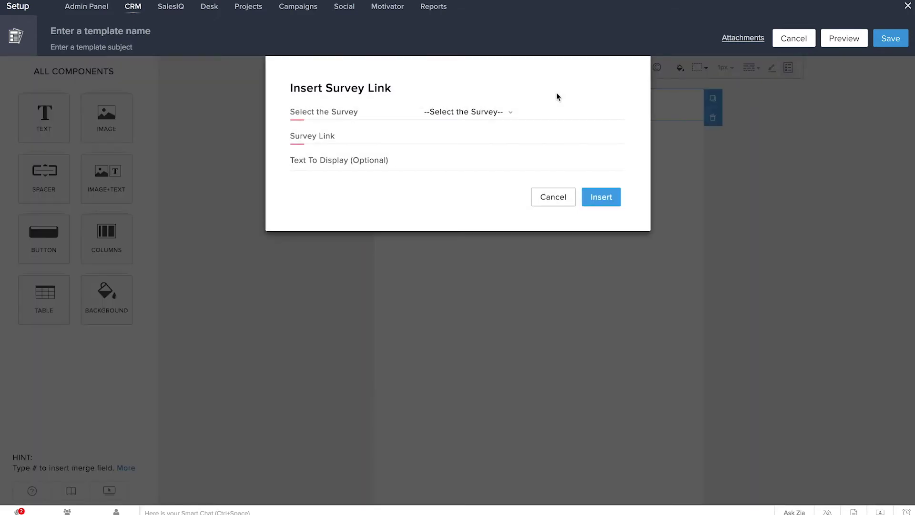
pyautogui.click(502, 113)
pyautogui.scroll(-5, 501, 161)
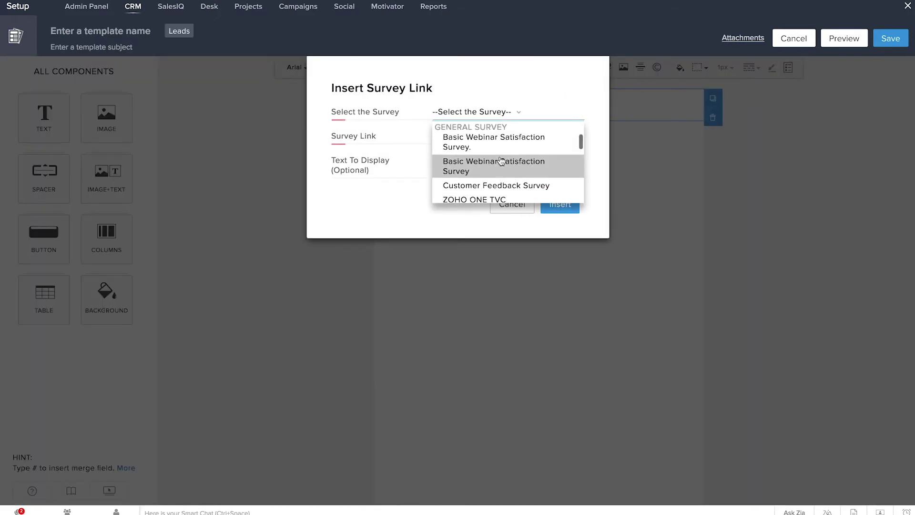
pyautogui.click(500, 163)
pyautogui.click(456, 190)
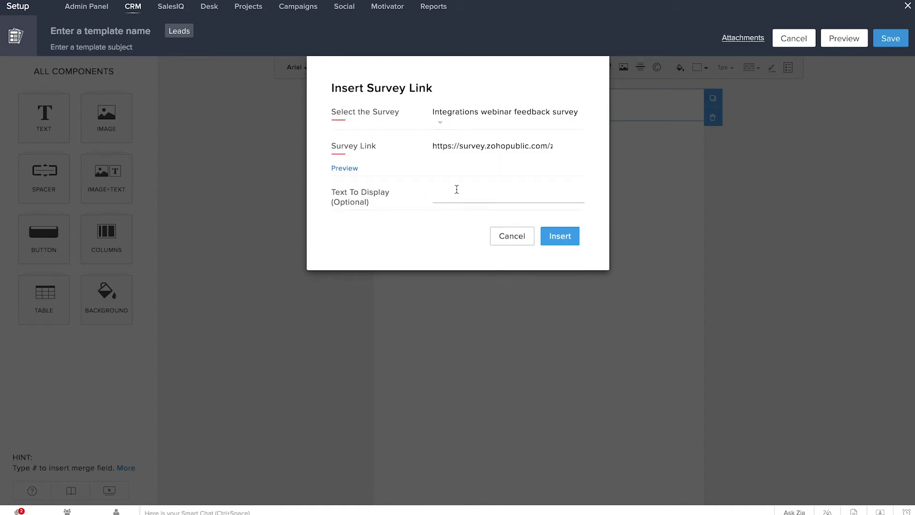
pyautogui.write('Feedback')
pyautogui.click(561, 236)
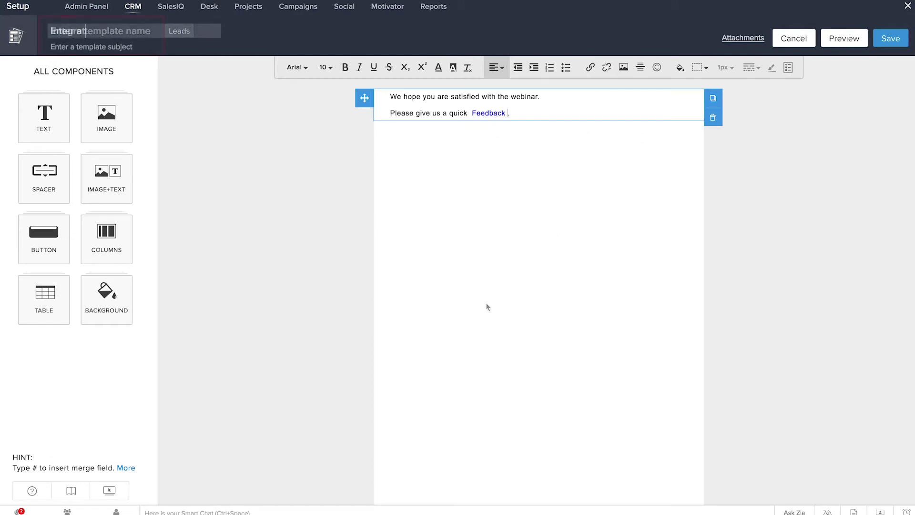
# Name the CRM template 'Integrations webinar' with subject 'Webinar Feedback' and begin saving it to a folder.
pyautogui.write('ions webinar')
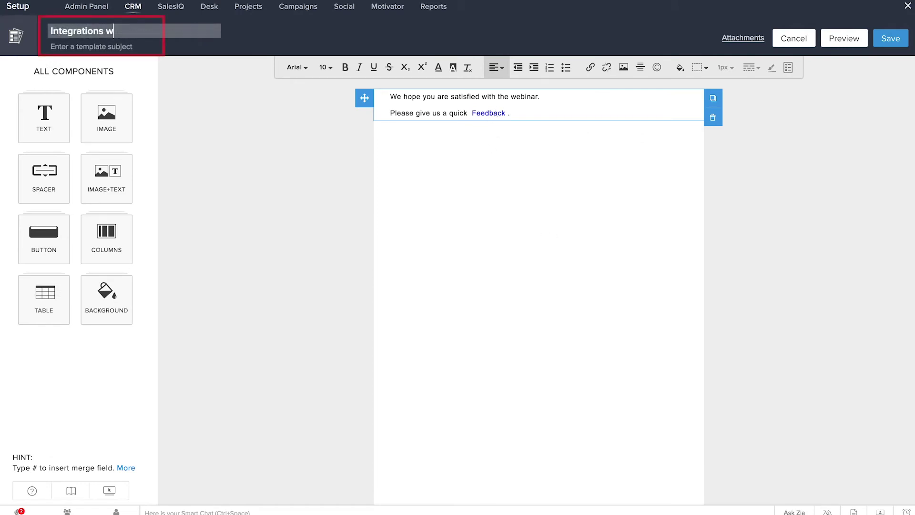
pyautogui.press('Tab')
pyautogui.write('Webinar Feedback')
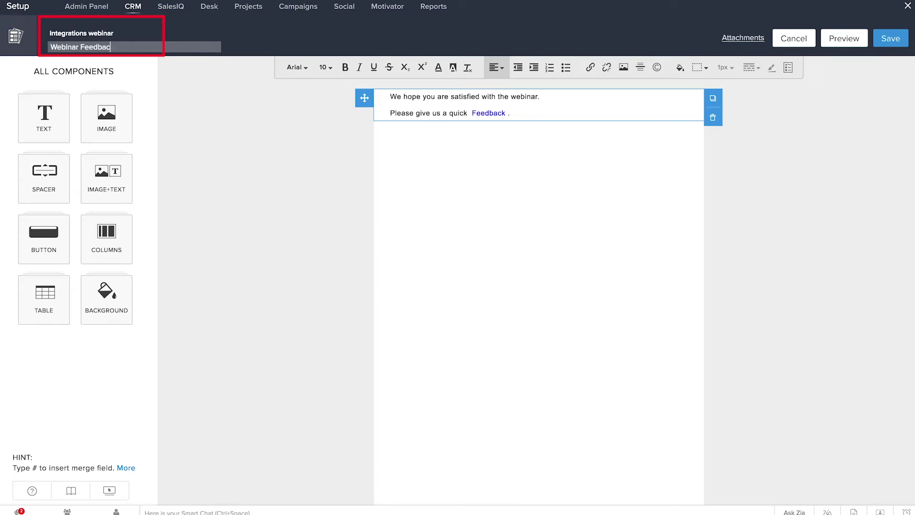
pyautogui.click(901, 41)
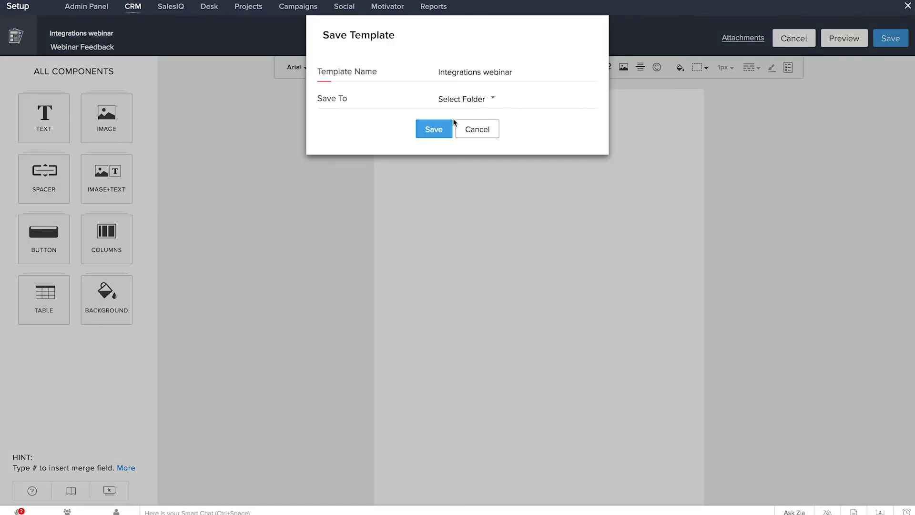
pyautogui.click(460, 101)
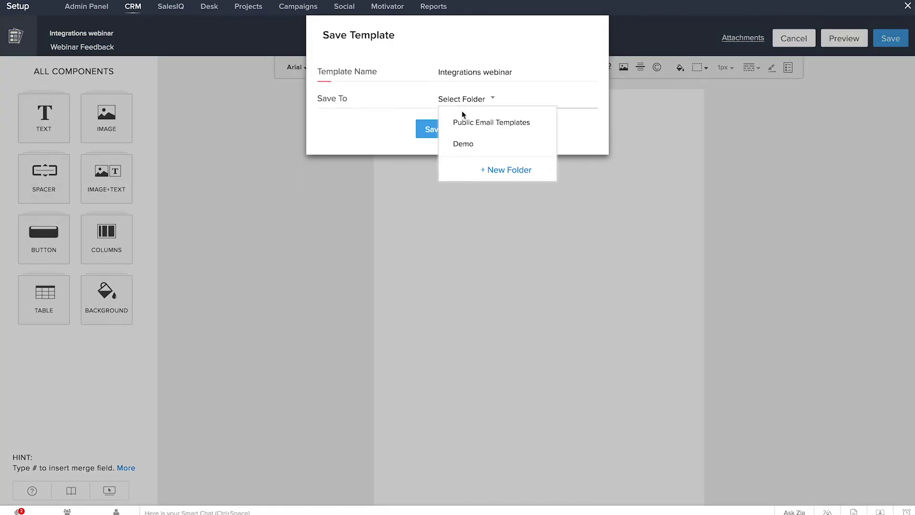
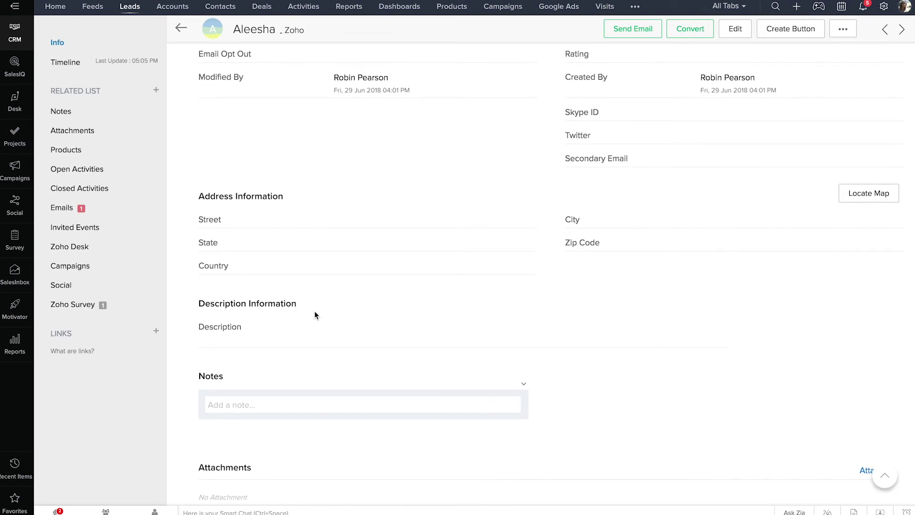
pyautogui.scroll(-3, 314, 315)
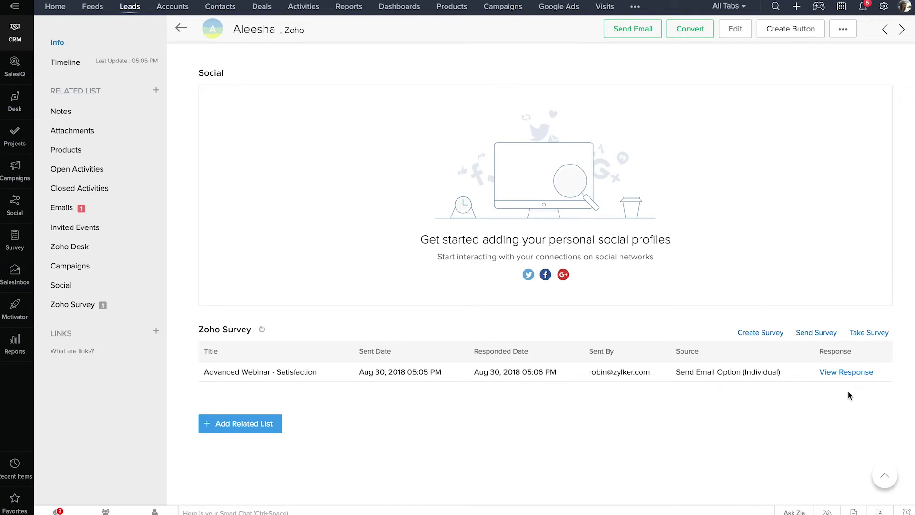
pyautogui.click(853, 376)
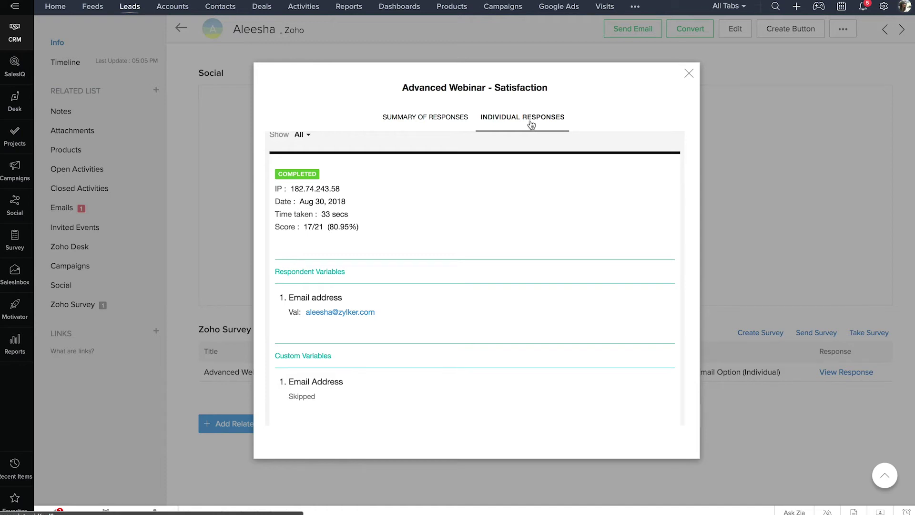
pyautogui.click(445, 124)
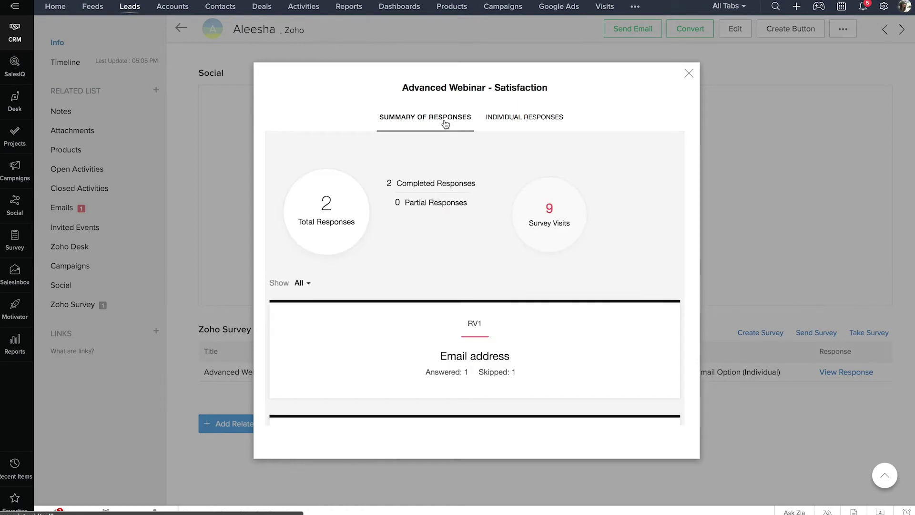
pyautogui.click(688, 73)
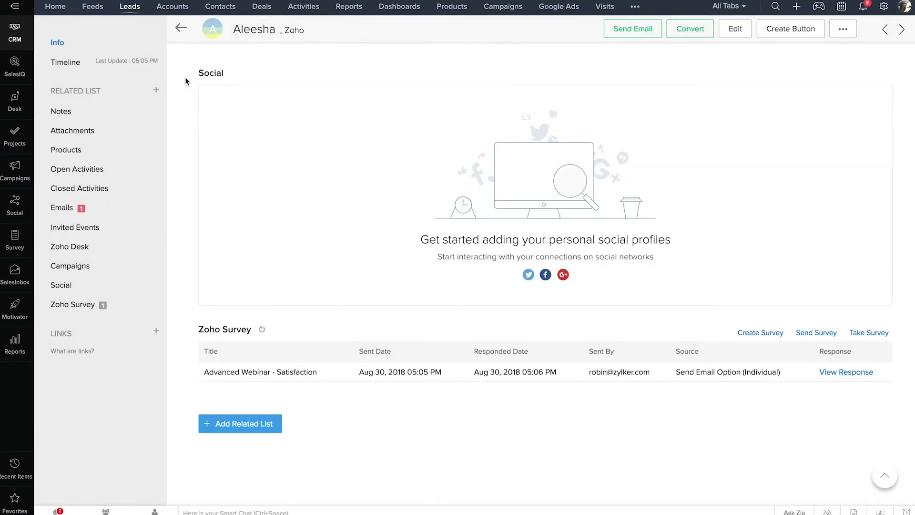
pyautogui.click(181, 28)
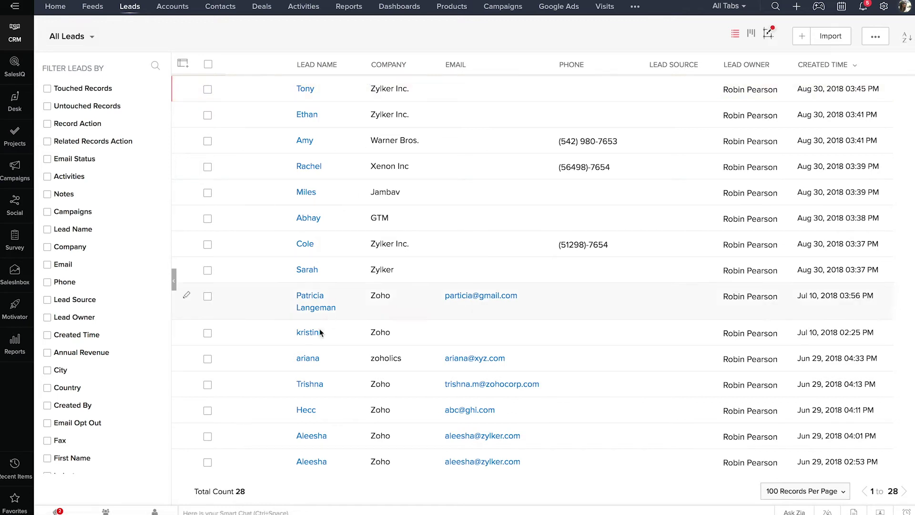
# Reopen the Zoho lead from All Leads and scroll to its webinar satisfaction survey response.
pyautogui.click(311, 435)
pyautogui.scroll(-15, 539, 311)
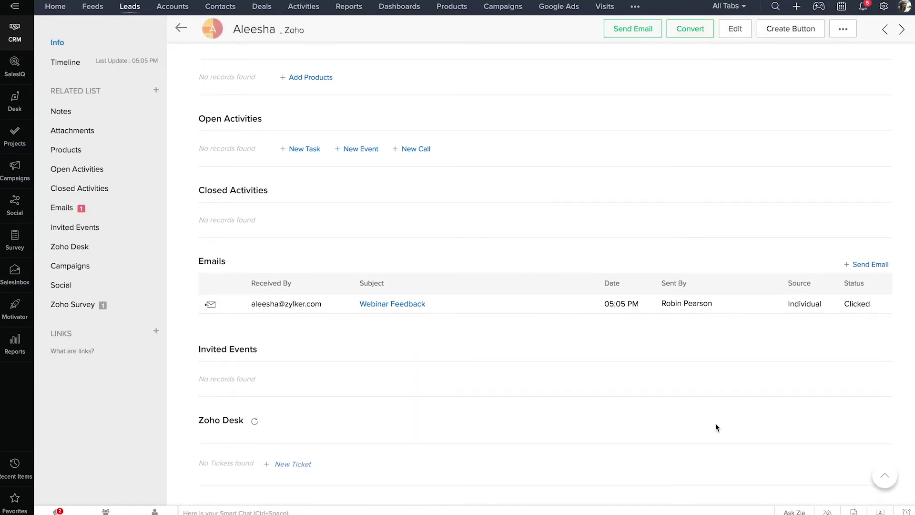
pyautogui.scroll(-10, 716, 426)
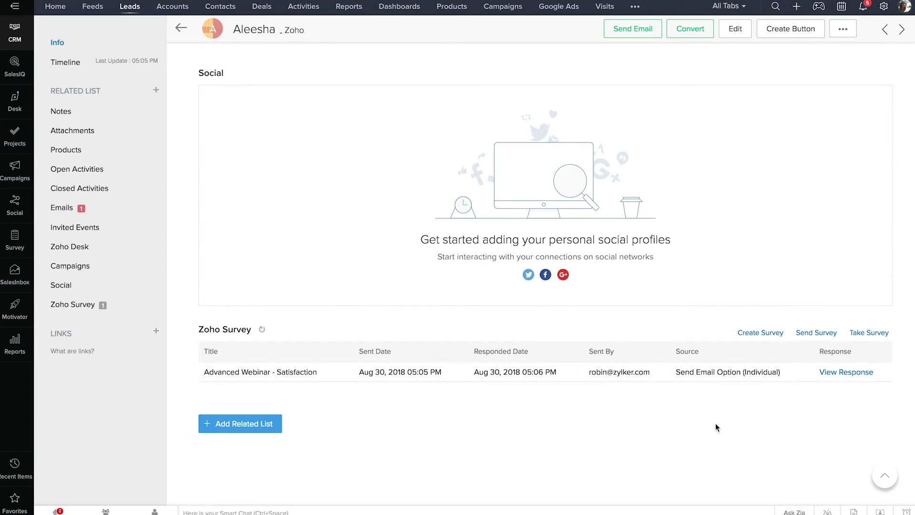
pyautogui.click(868, 333)
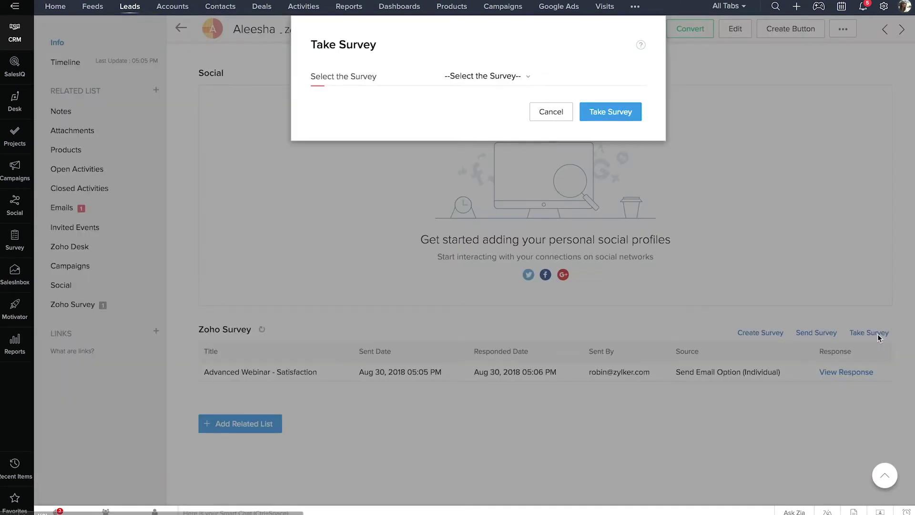
pyautogui.click(494, 81)
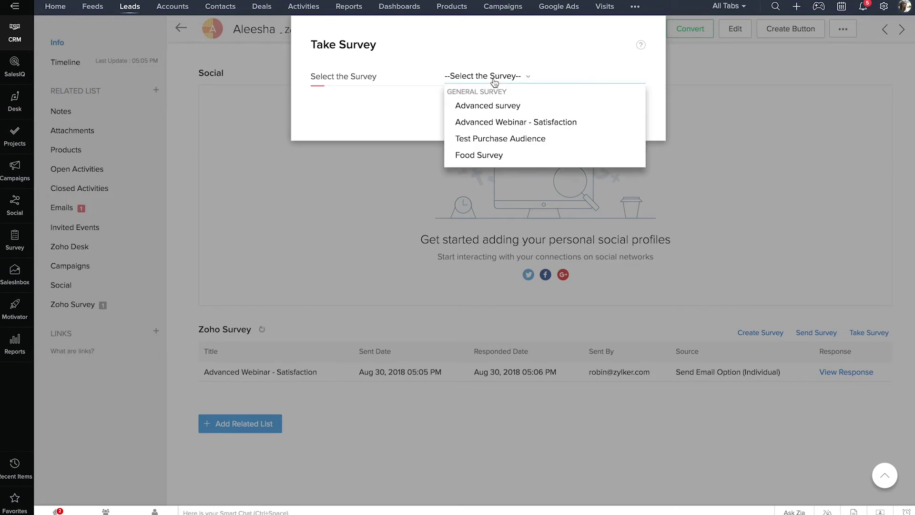
pyautogui.click(495, 156)
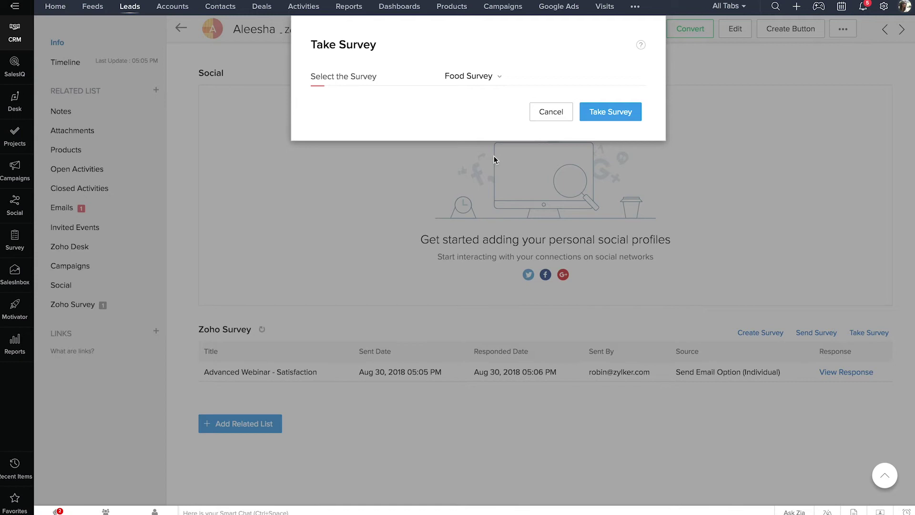
pyautogui.click(553, 115)
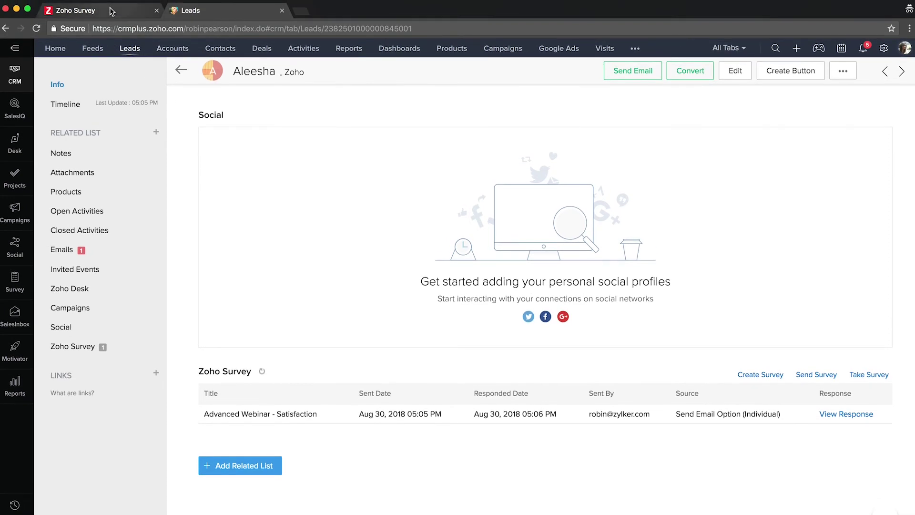
pyautogui.click(109, 7)
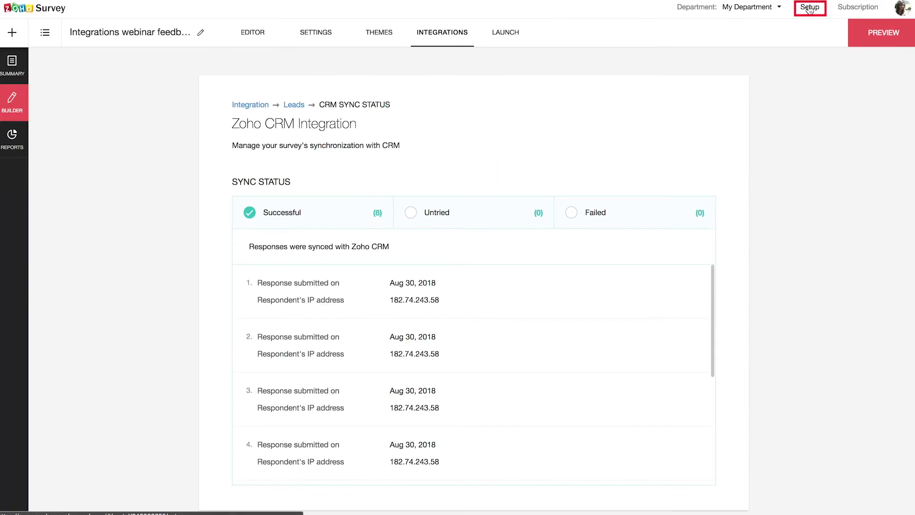
pyautogui.click(808, 7)
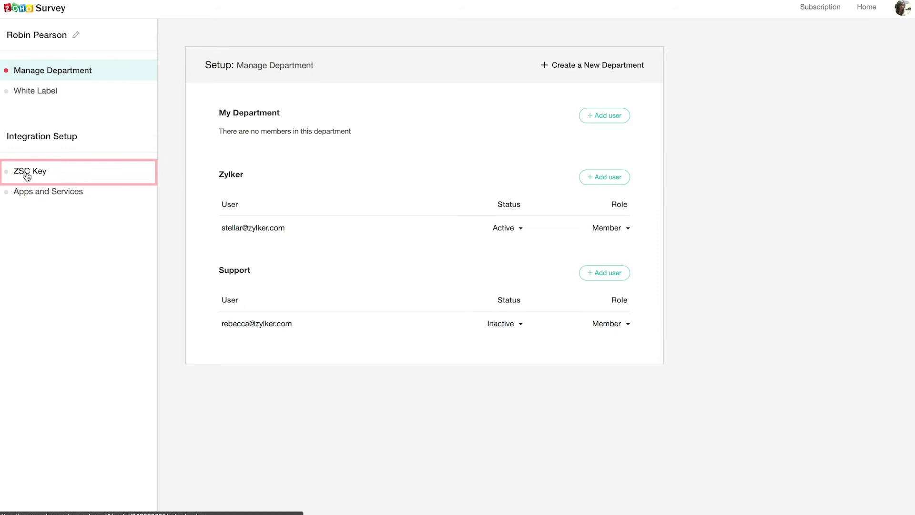
pyautogui.click(27, 174)
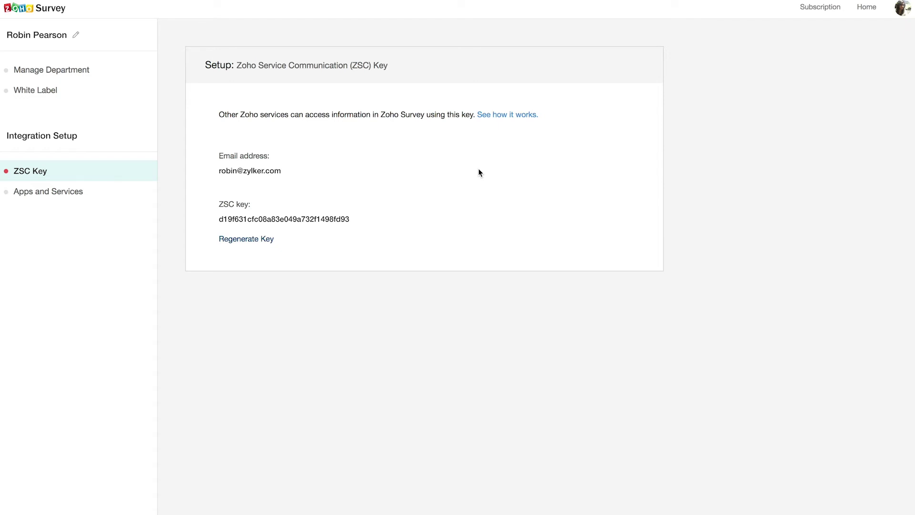
pyautogui.click(207, 12)
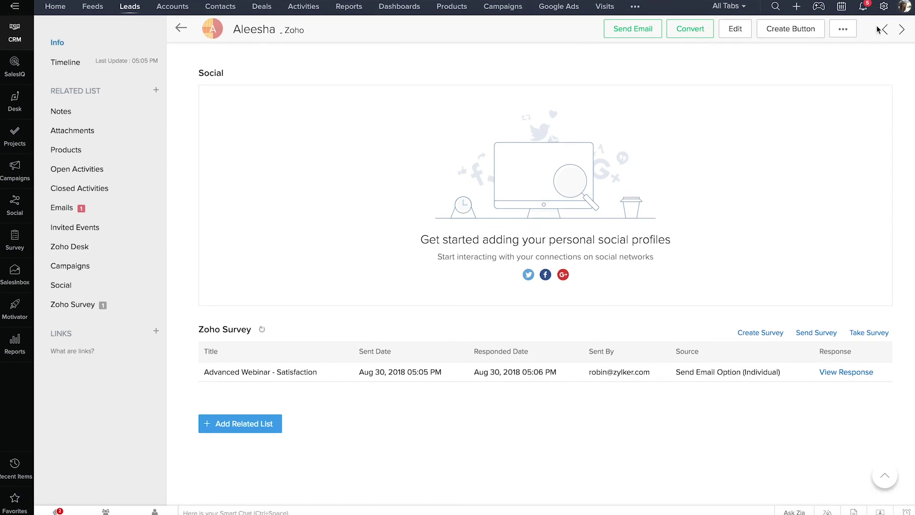
# Reach the Zoho Survey integration settings through Setup > Marketplace > Zoho > Manage.
pyautogui.click(884, 7)
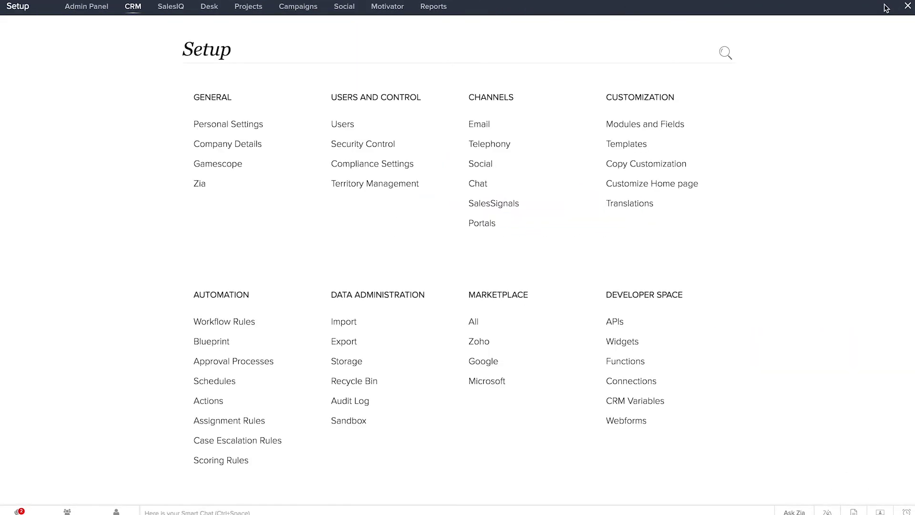
pyautogui.click(485, 341)
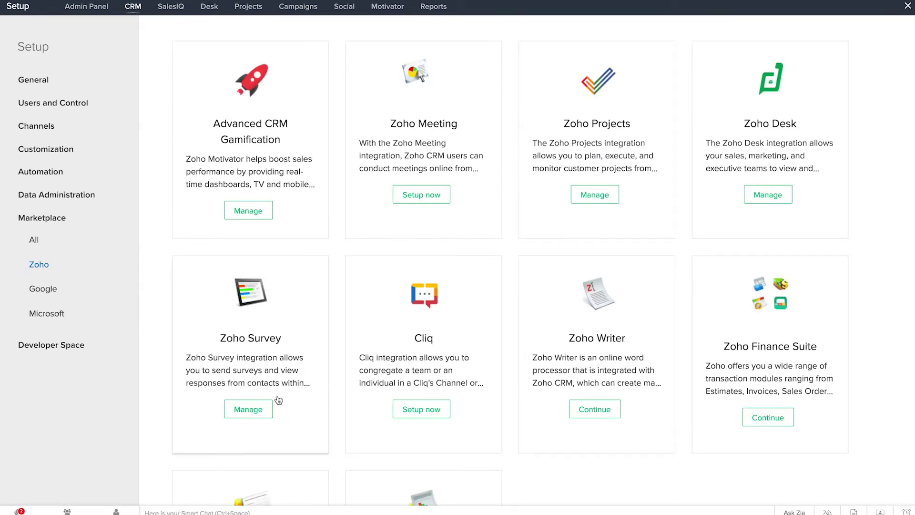
pyautogui.click(249, 410)
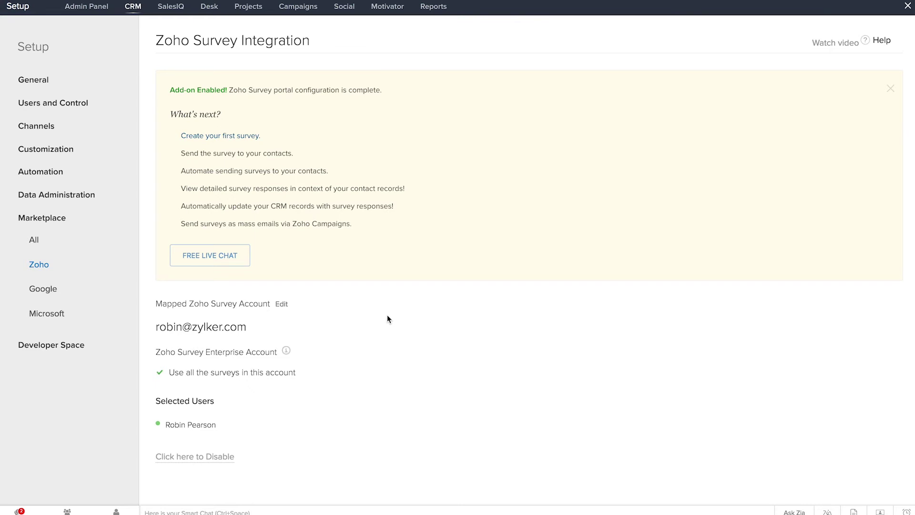
# Remap the survey account with a pasted ZSC key and account email, keeping all surveys included.
pyautogui.click(282, 305)
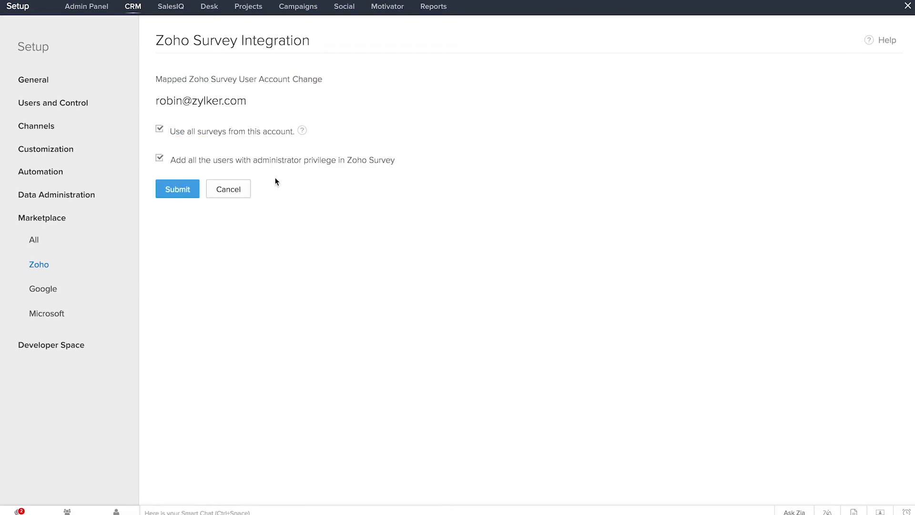
pyautogui.click(314, 82)
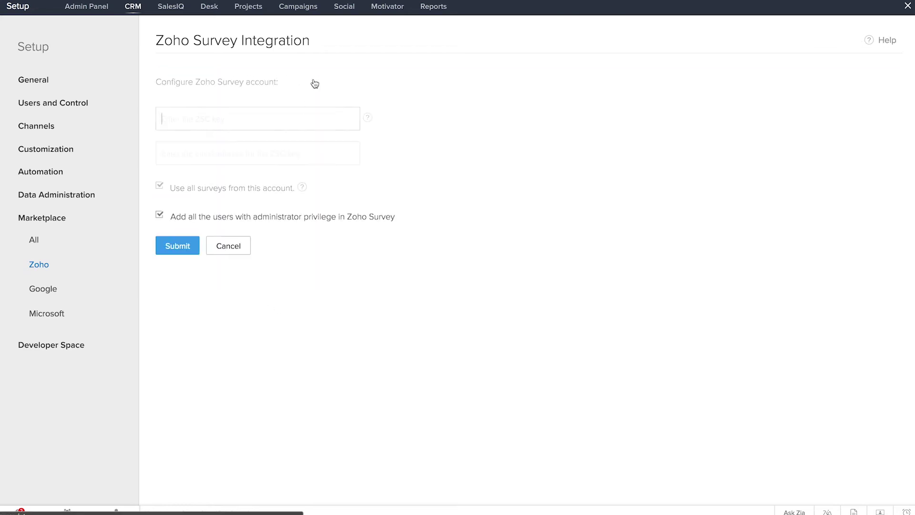
pyautogui.click(240, 117)
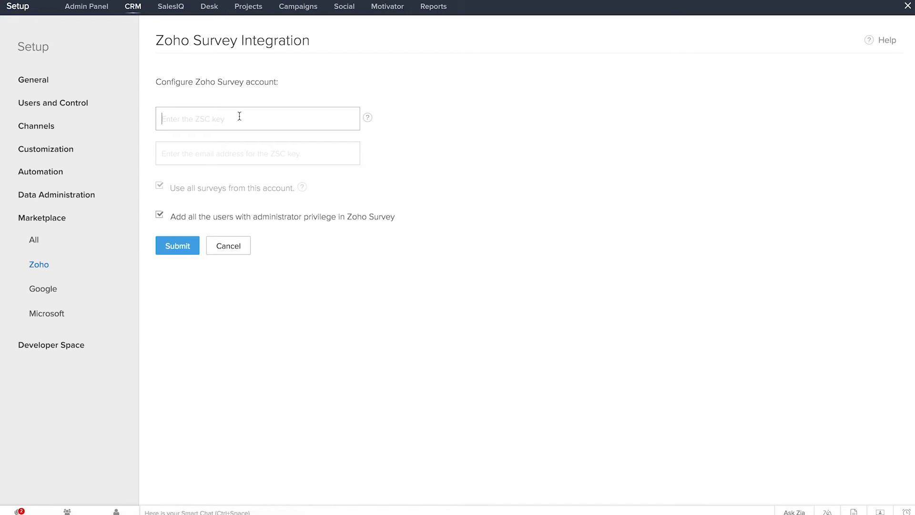
pyautogui.click(231, 158)
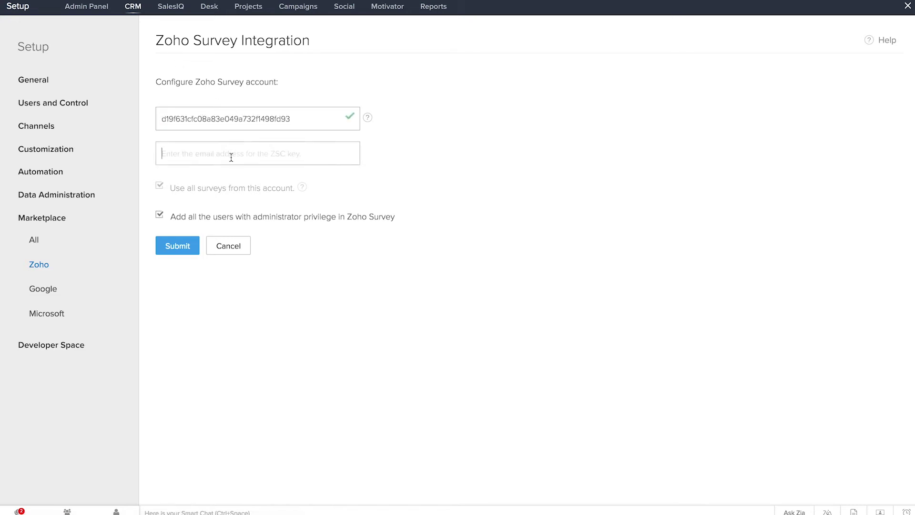
pyautogui.hotkey('ctrl', 'v')
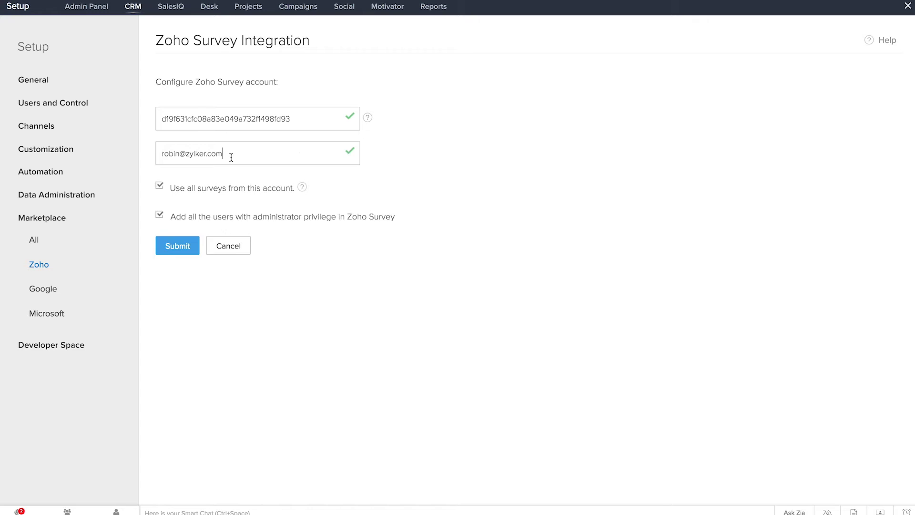
pyautogui.click(159, 186)
pyautogui.click(159, 185)
# Submit the new account mapping and return to the survey's integrations list in Zoho Survey.
pyautogui.click(185, 243)
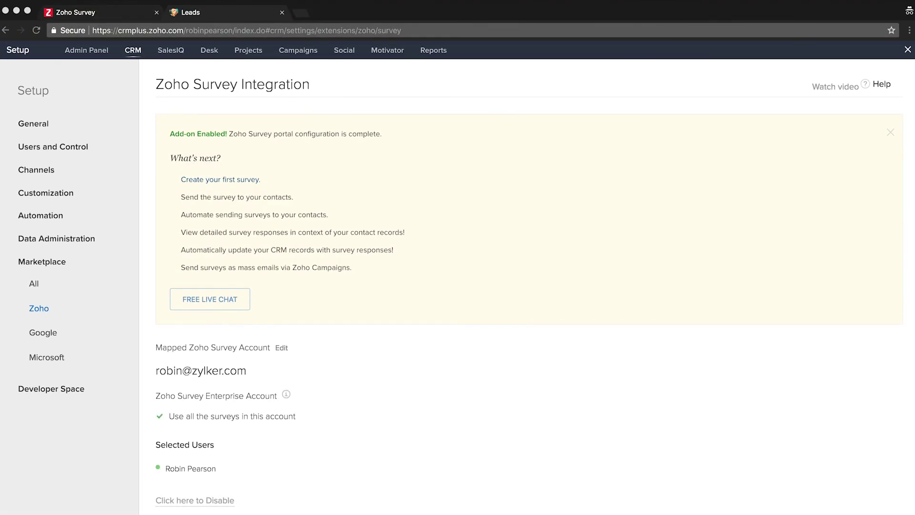
pyautogui.click(114, 7)
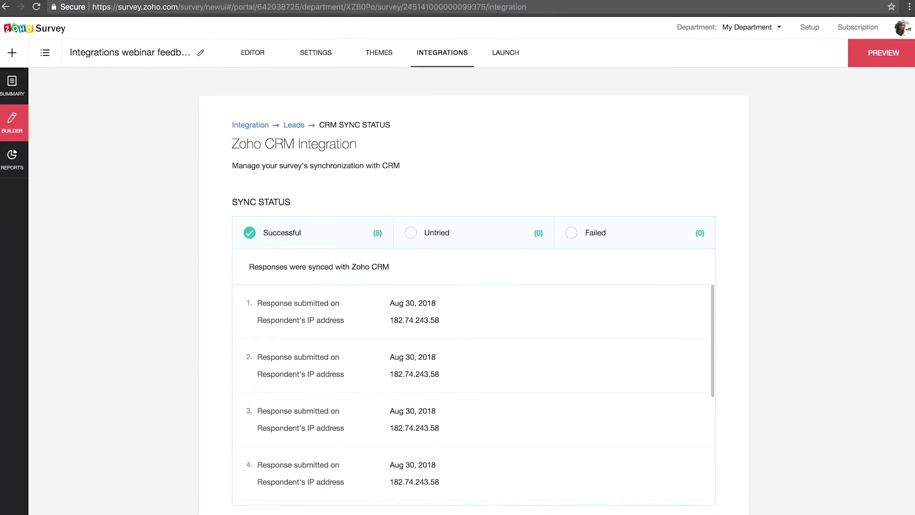
pyautogui.click(248, 146)
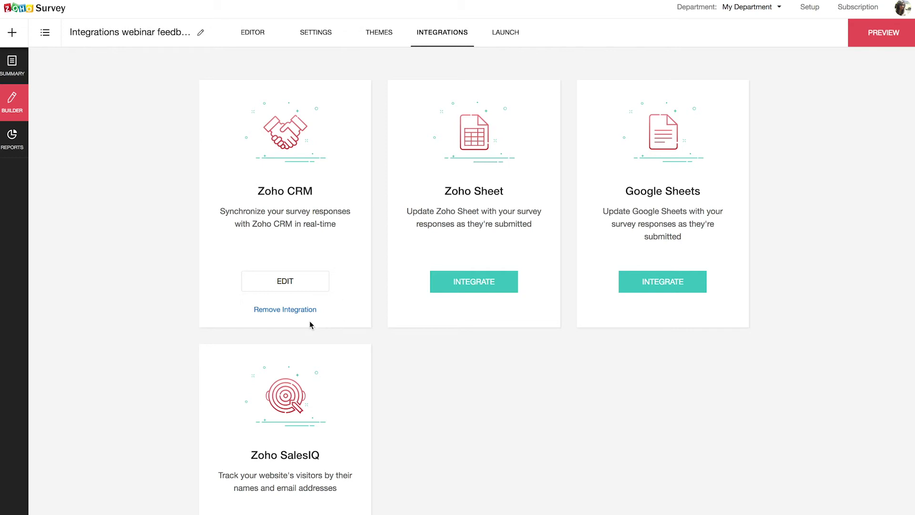
# Remove the survey's Zoho CRM integration and confirm the removal.
pyautogui.click(283, 312)
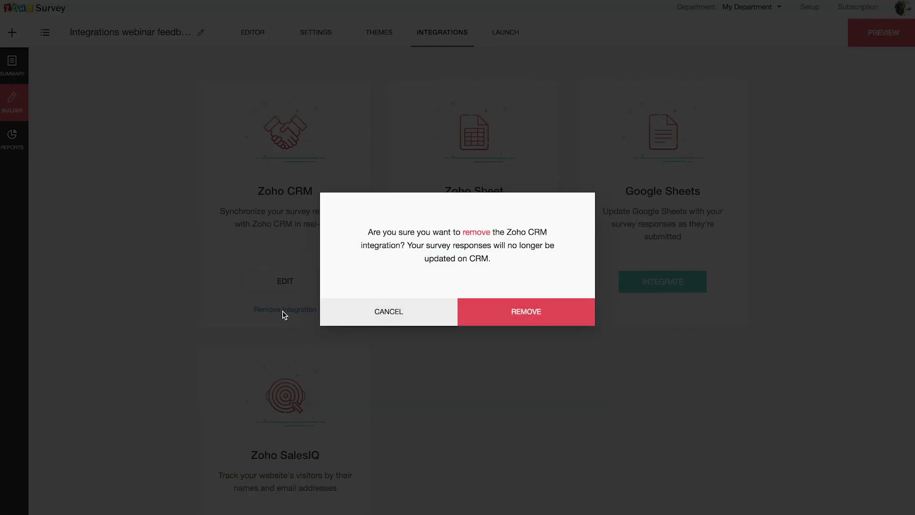
pyautogui.click(500, 315)
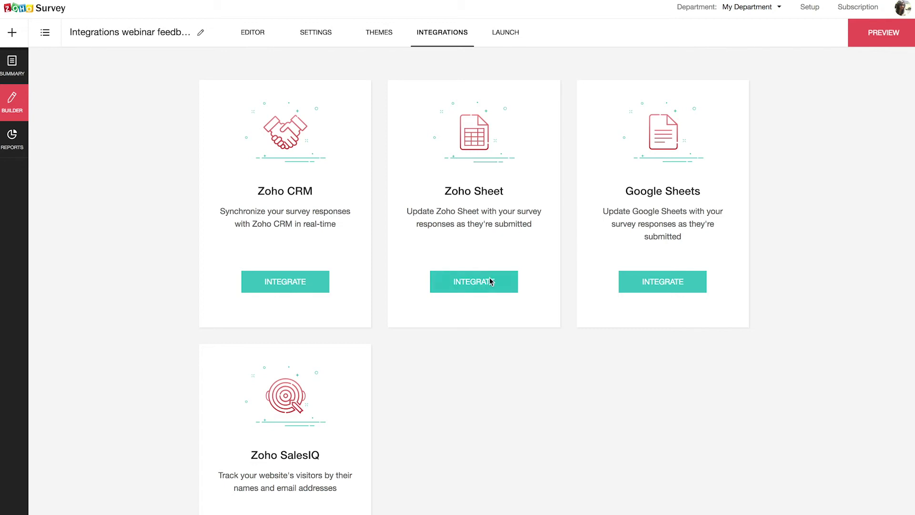
# Integrate the survey with Zoho Sheet and check the synced responses spreadsheet.
pyautogui.click(491, 282)
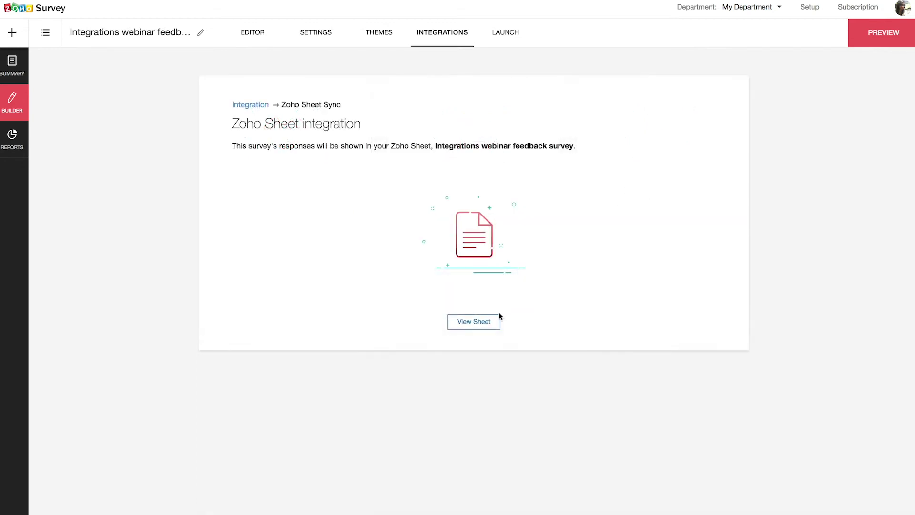
pyautogui.click(480, 329)
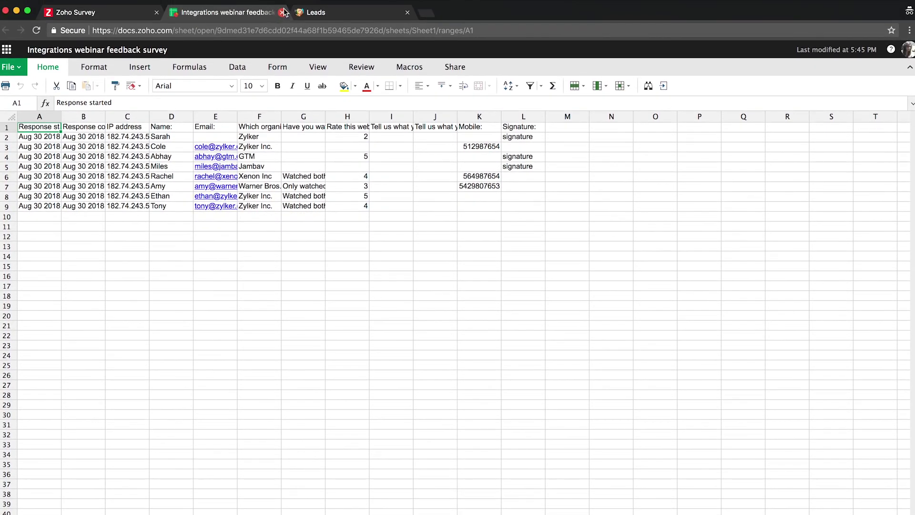
pyautogui.click(286, 12)
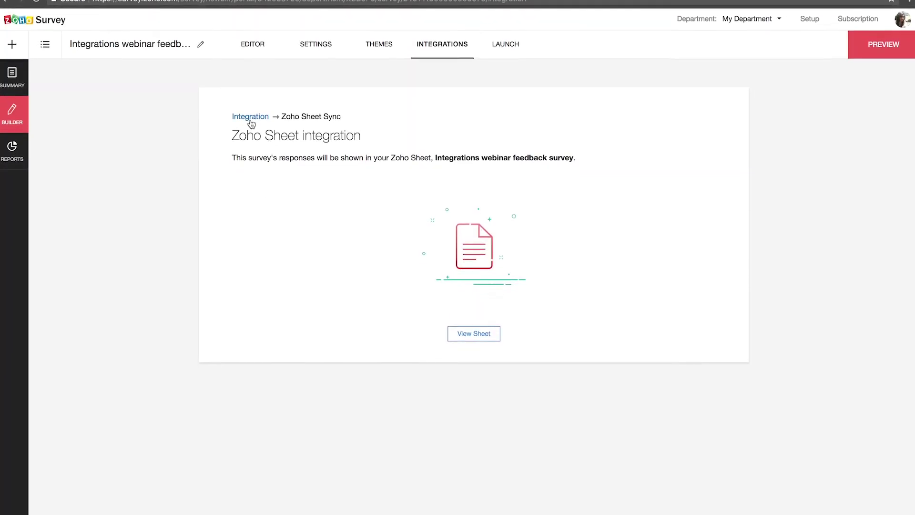
pyautogui.click(251, 105)
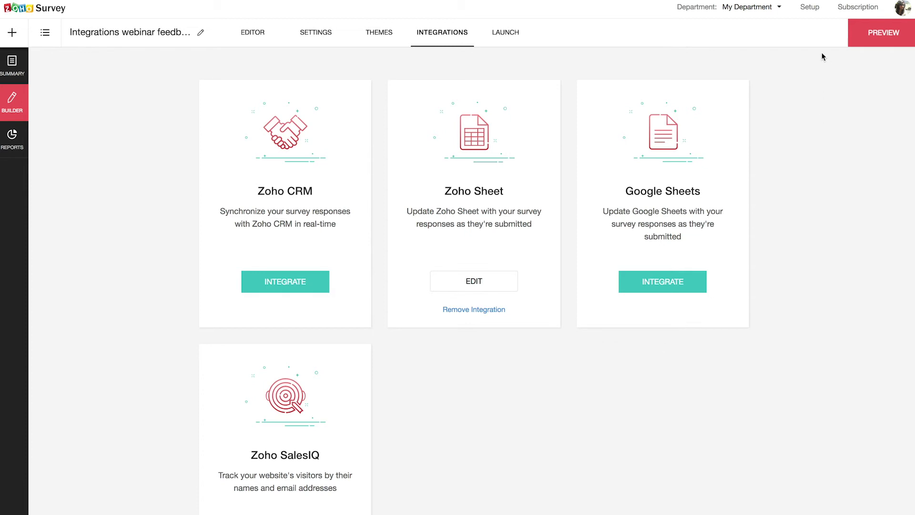
pyautogui.click(809, 8)
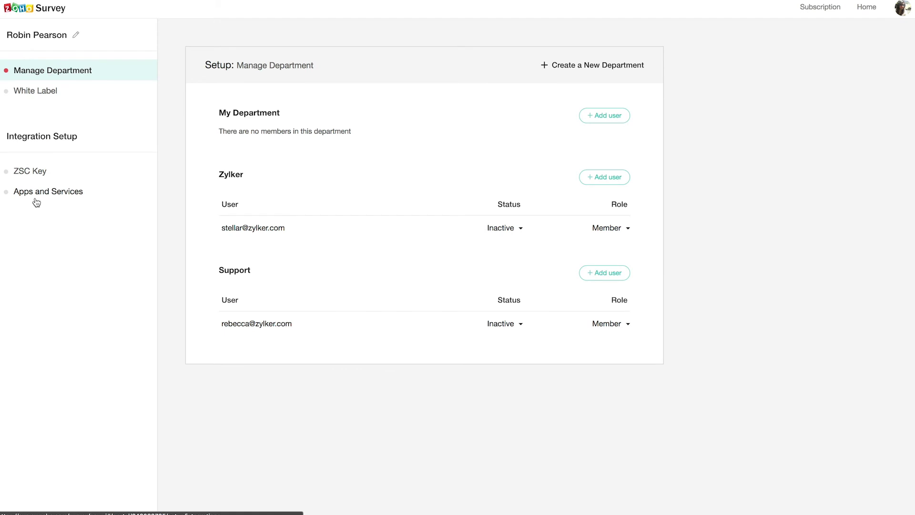
# Authorise a Google account for Google Sheets under Setup > Apps and Services.
pyautogui.click(35, 202)
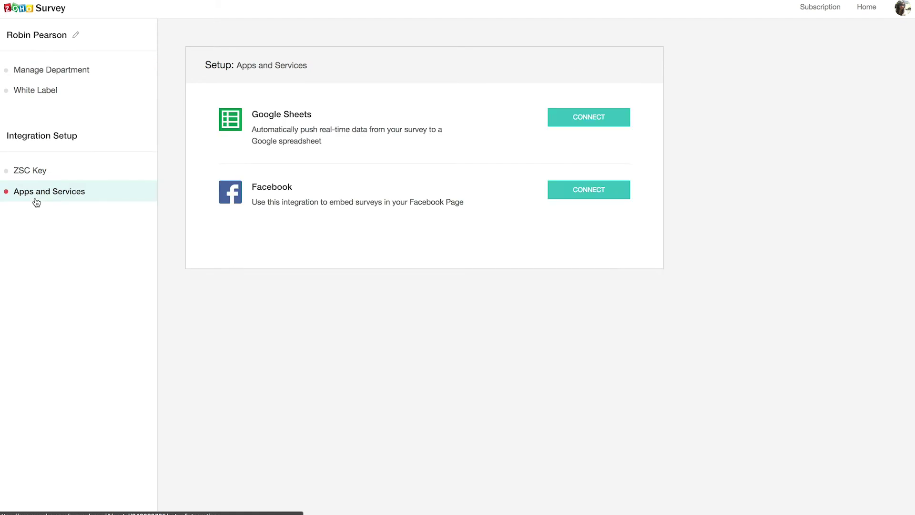
pyautogui.click(585, 123)
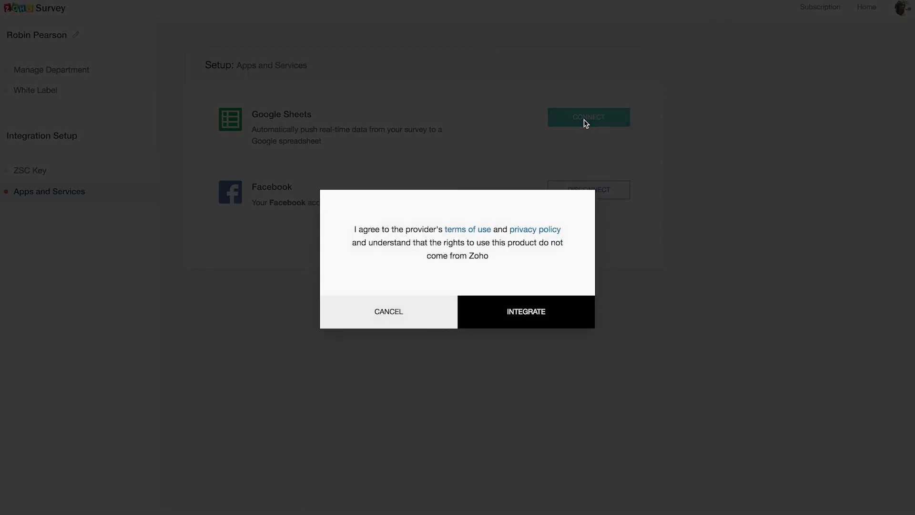
pyautogui.click(530, 319)
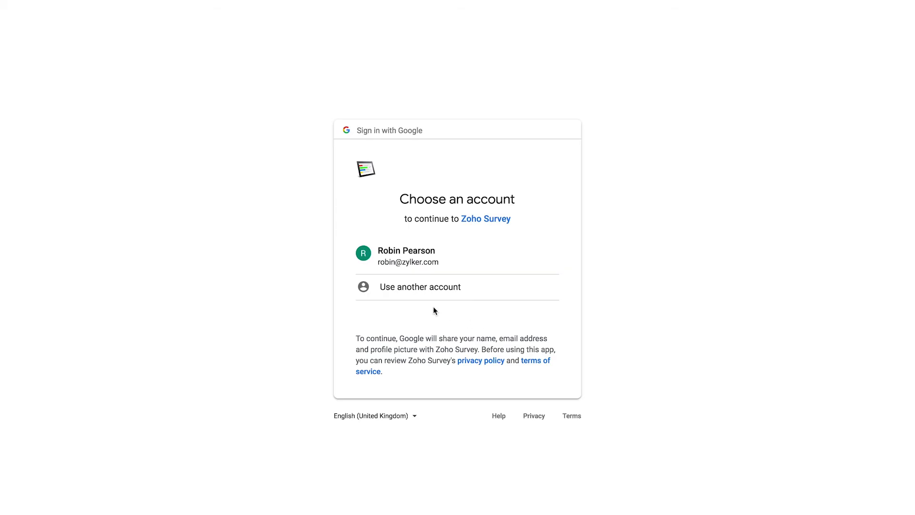
pyautogui.click(467, 260)
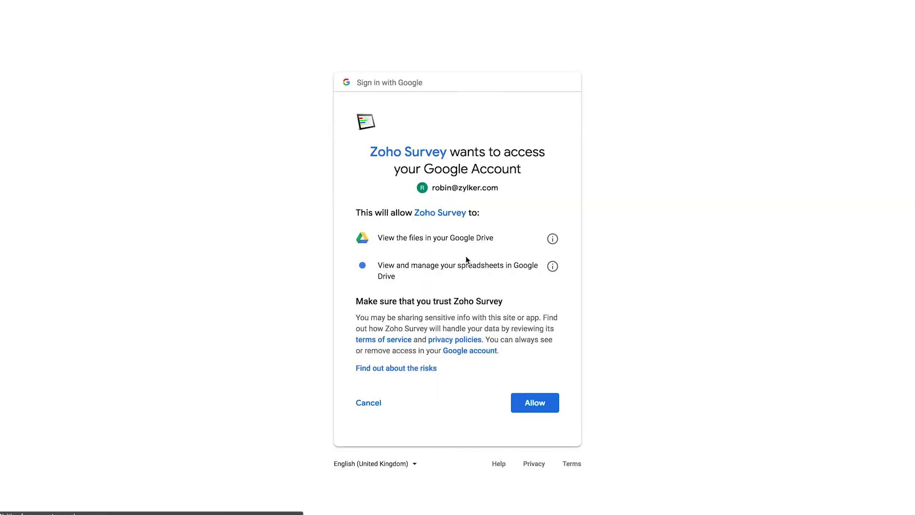
pyautogui.click(527, 404)
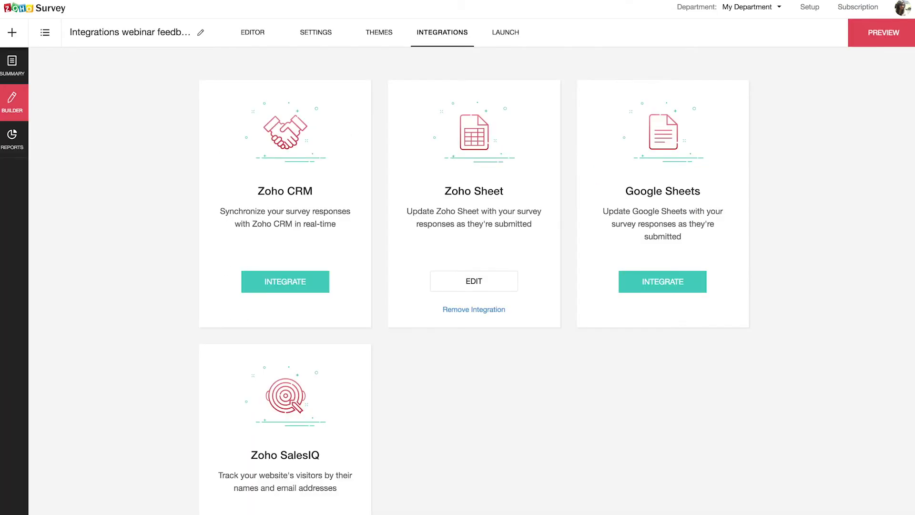
# Save a Google Sheets integration that creates a new response spreadsheet, then view it.
pyautogui.click(667, 285)
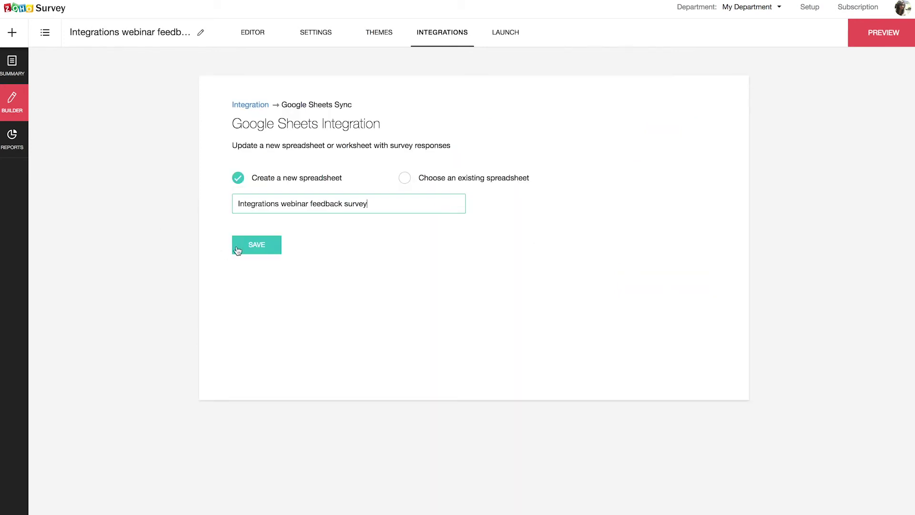
pyautogui.click(260, 247)
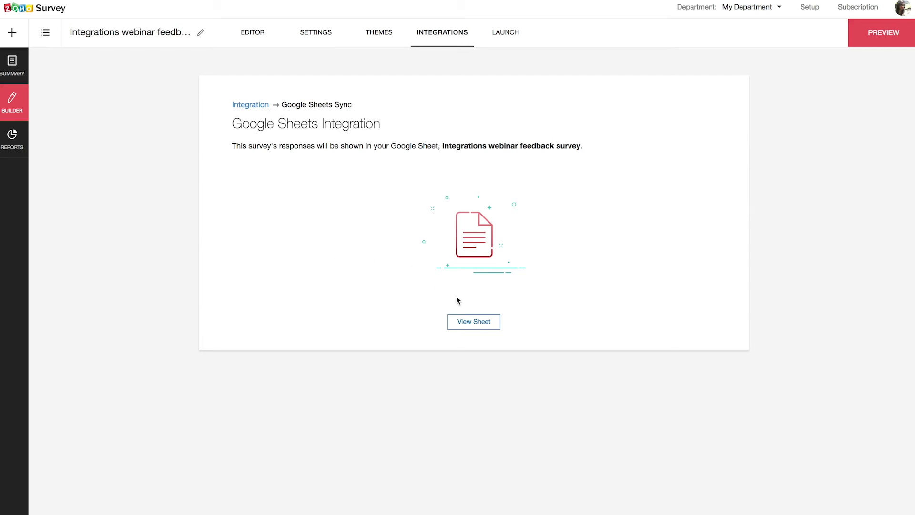
pyautogui.click(476, 322)
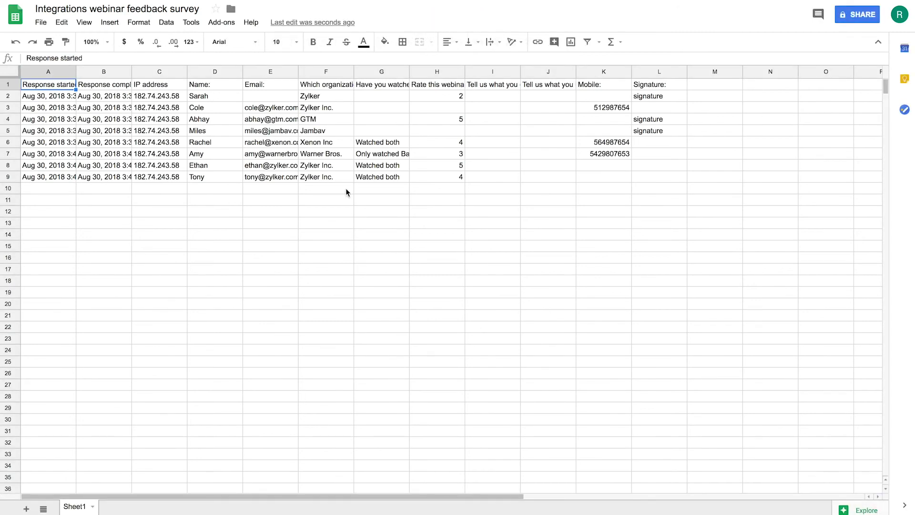
# Inspect cells B1 and F4 of the response sheet, then return to Zoho Survey.
pyautogui.click(111, 85)
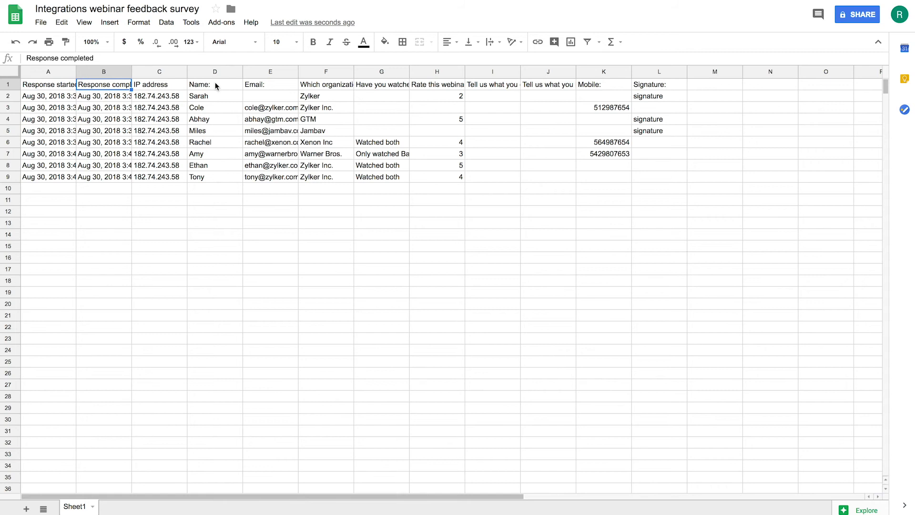
pyautogui.click(329, 119)
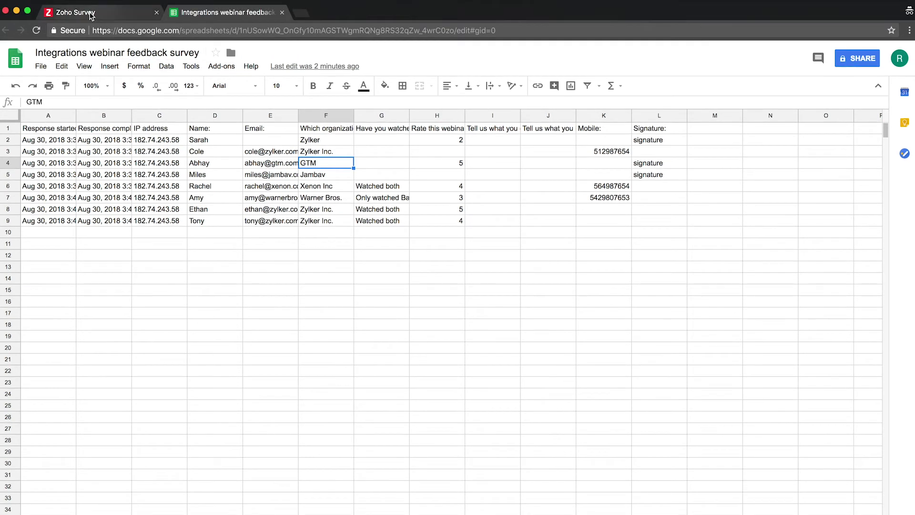
pyautogui.click(91, 13)
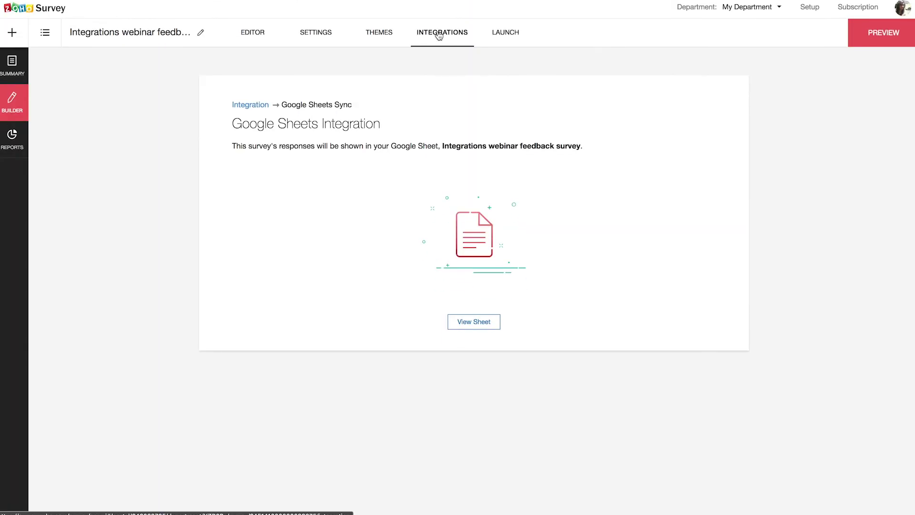
# Return to the integrations list and begin removing Google Sheets, then dismiss the confirmation to keep it integrated.
pyautogui.click(257, 105)
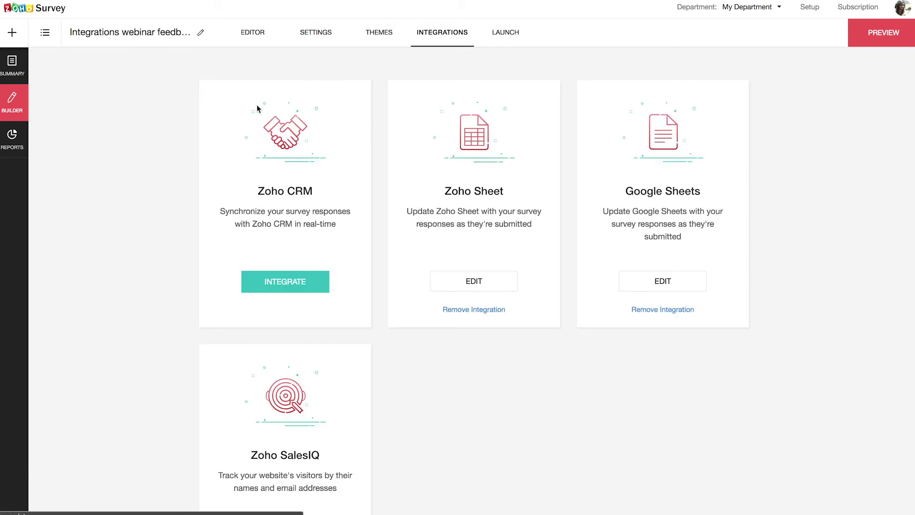
pyautogui.click(669, 310)
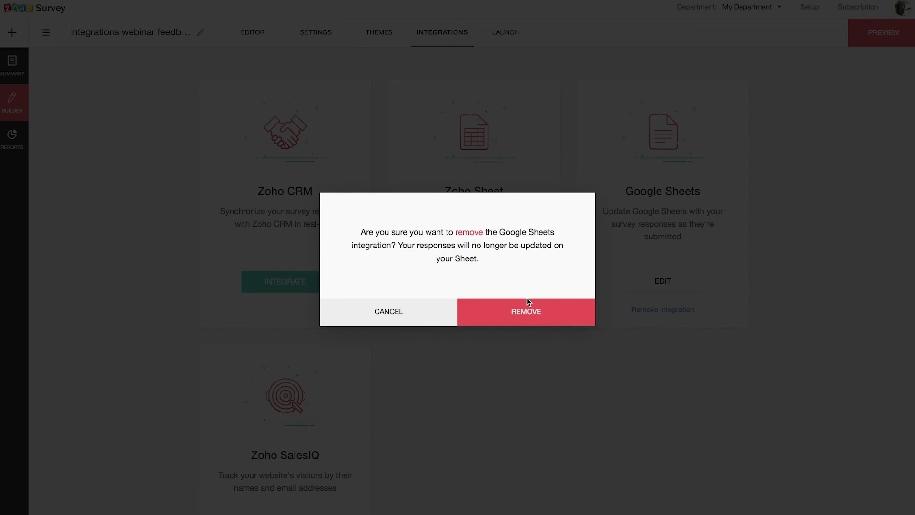
pyautogui.click(526, 312)
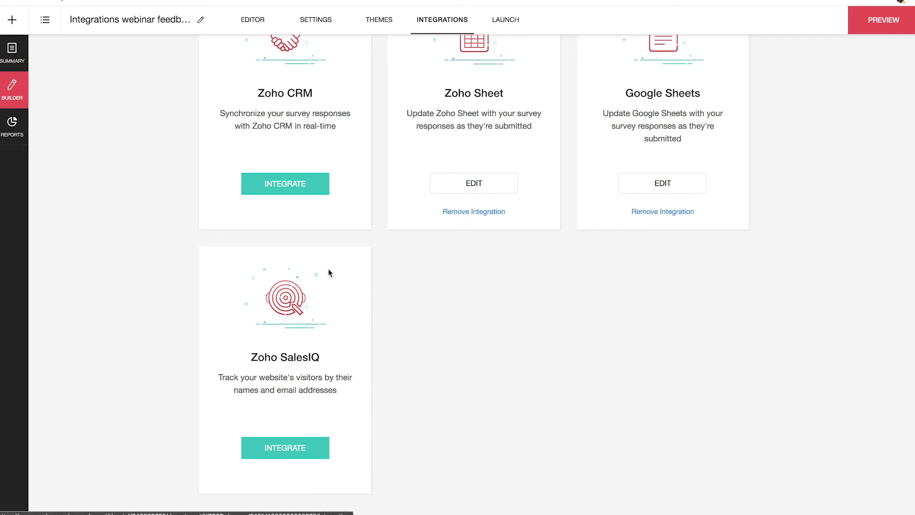
# Integrate Zoho SalesIQ, mapping Email:, Name: and Mobile: to email address, name and phone number.
pyautogui.click(294, 452)
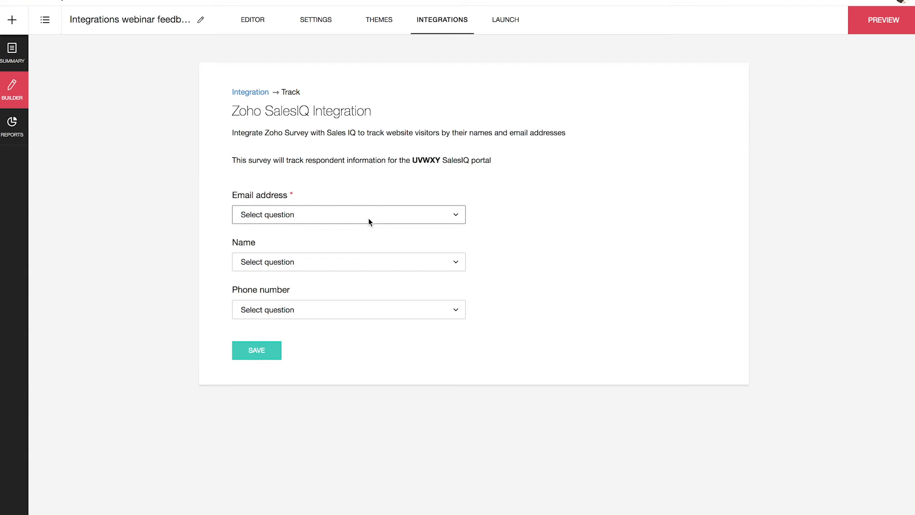
pyautogui.click(369, 221)
pyautogui.click(337, 242)
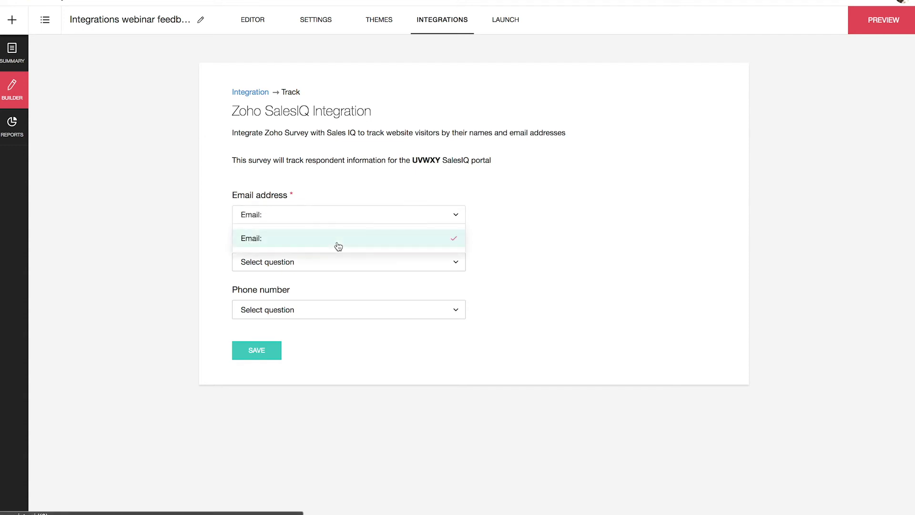
pyautogui.click(335, 262)
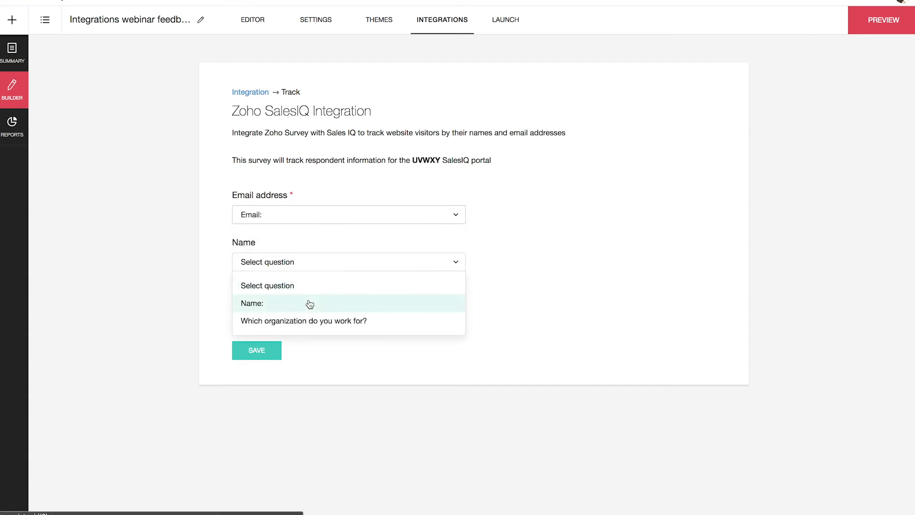
pyautogui.click(306, 303)
pyautogui.click(326, 310)
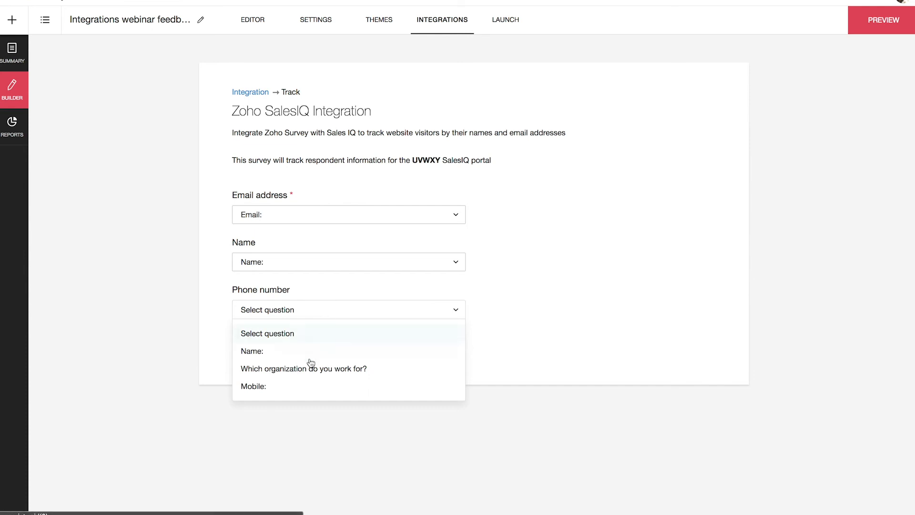
pyautogui.click(303, 387)
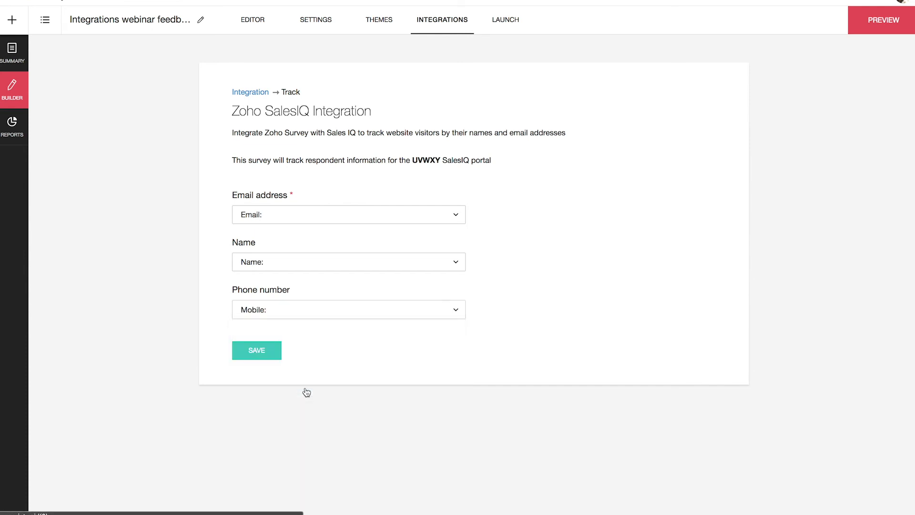
pyautogui.click(255, 352)
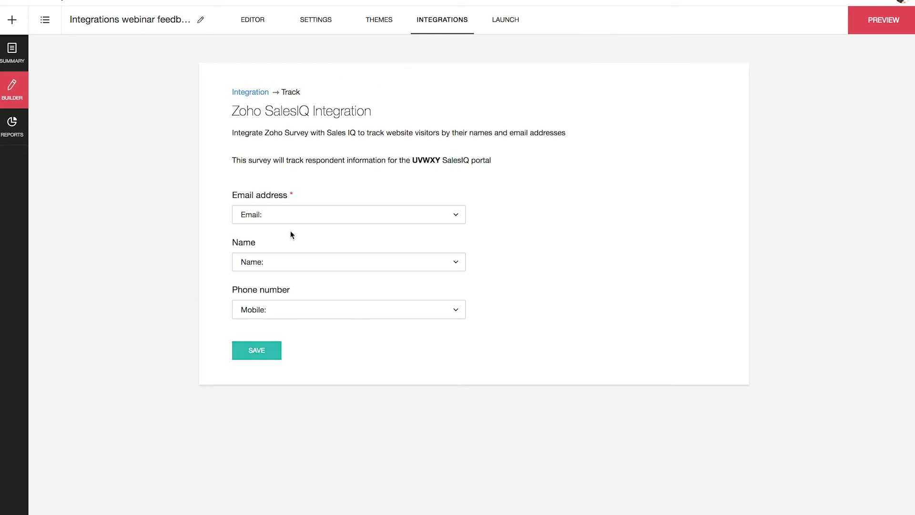
pyautogui.click(521, 31)
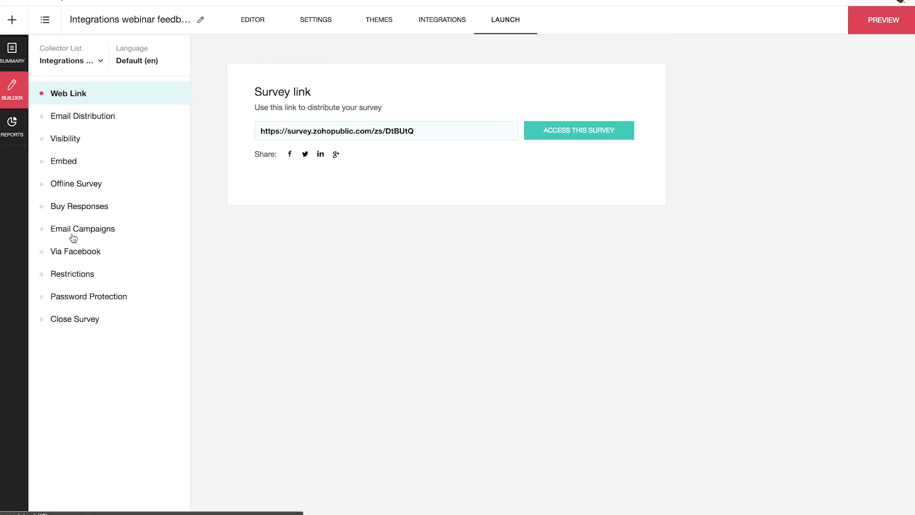
# Start distributing the survey through Zoho Campaigns from the Email Campaigns launch options.
pyautogui.click(73, 234)
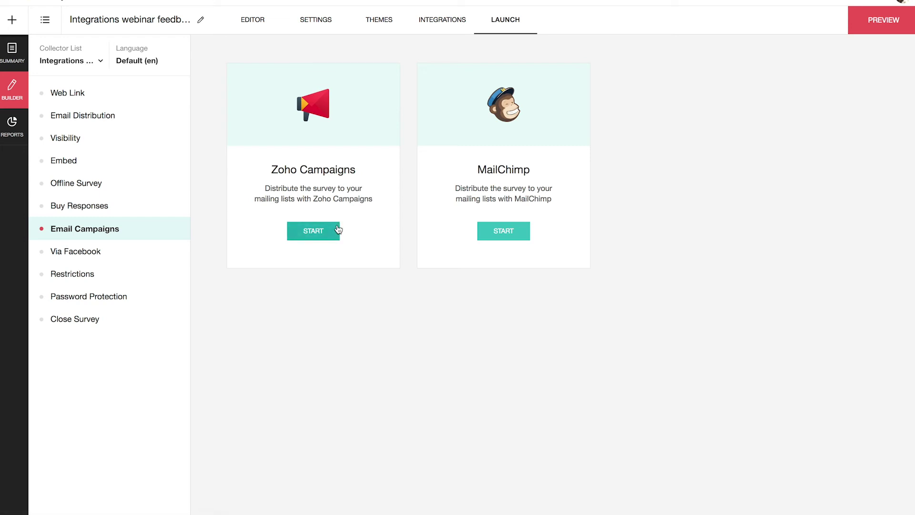
pyautogui.click(315, 237)
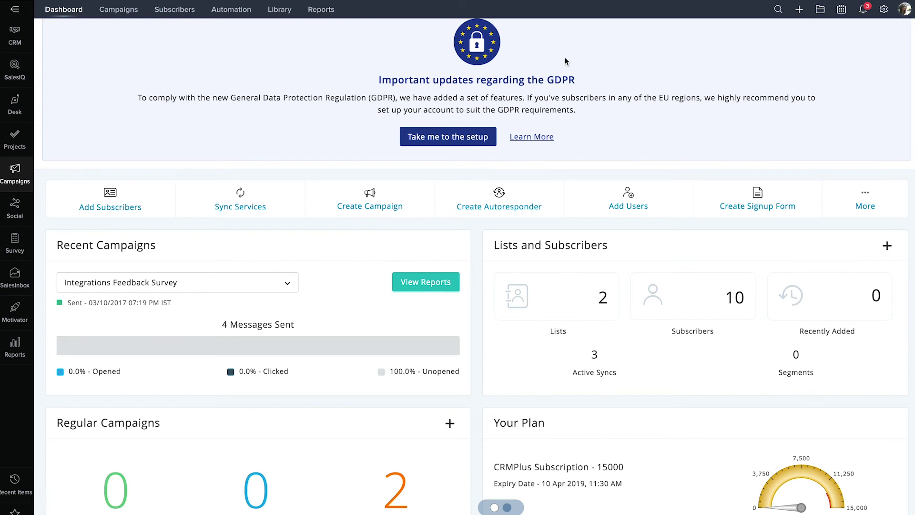
# Create a new regular Zoho Survey campaign from Campaigns > Advanced Campaigns.
pyautogui.moveTo(113, 11)
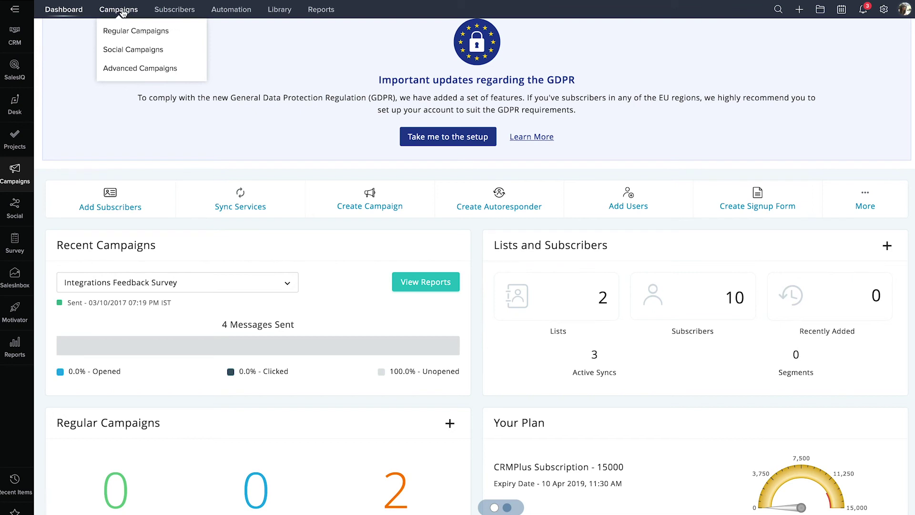
pyautogui.click(130, 68)
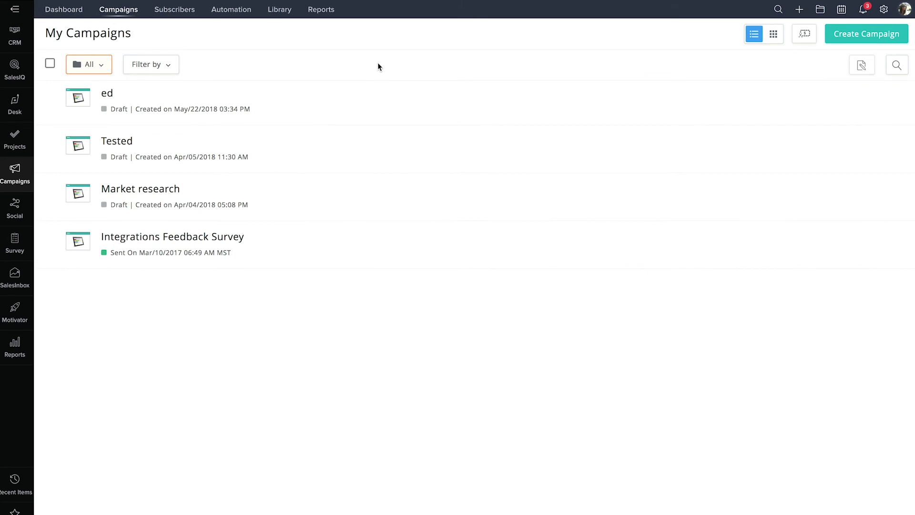
pyautogui.click(865, 36)
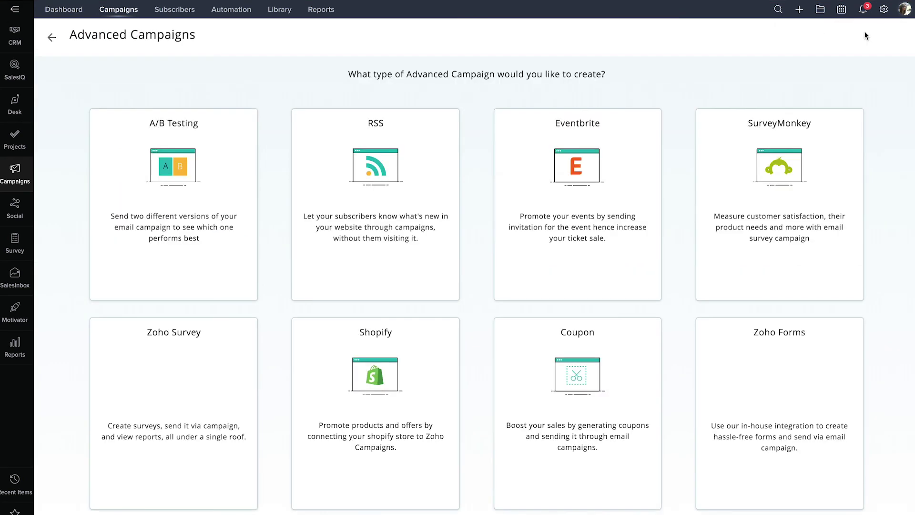
pyautogui.moveTo(254, 429)
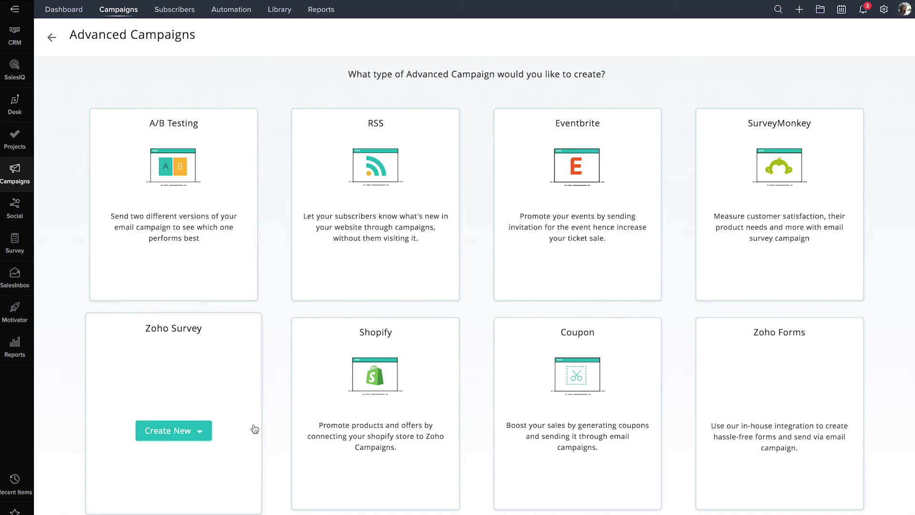
pyautogui.click(179, 431)
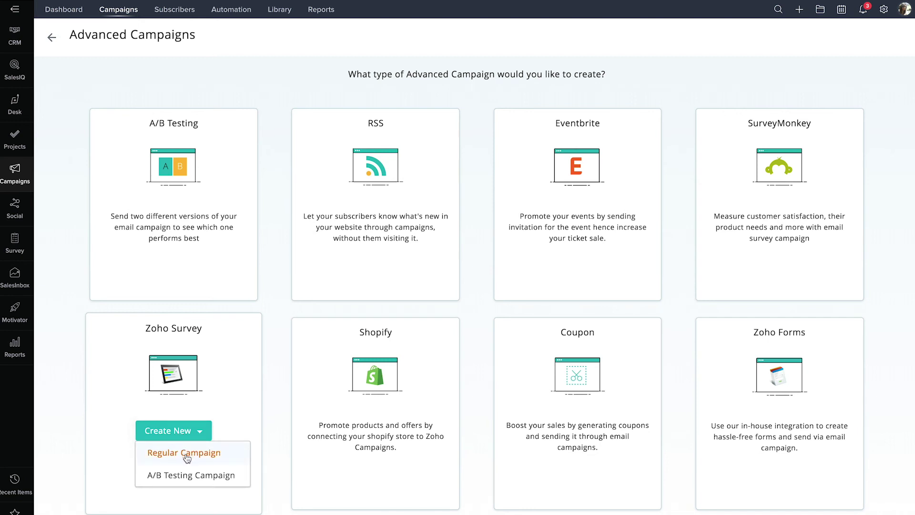
pyautogui.click(186, 457)
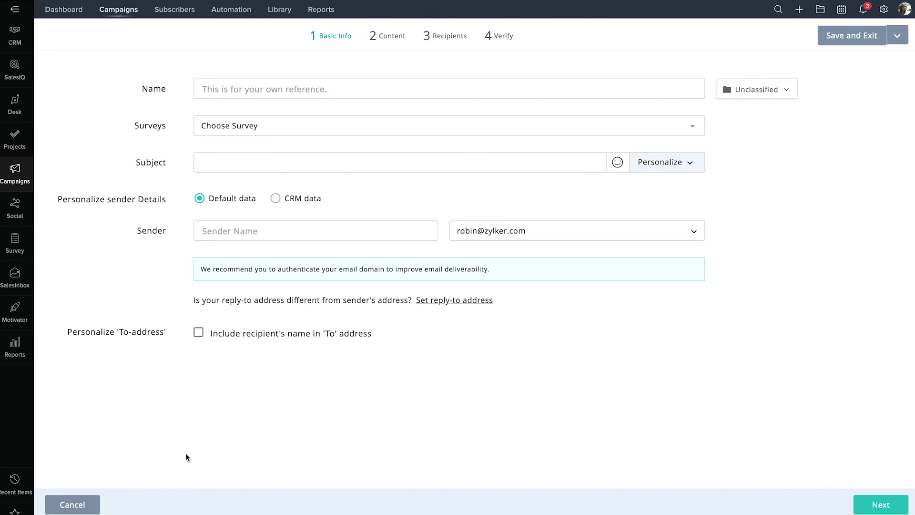
# Name the campaign 'Integrations feedback survey', pick the Integrations Feedback Survey, fill the subject, and enter the sender's name.
pyautogui.click(449, 91)
pyautogui.write('Integrations feedback survey')
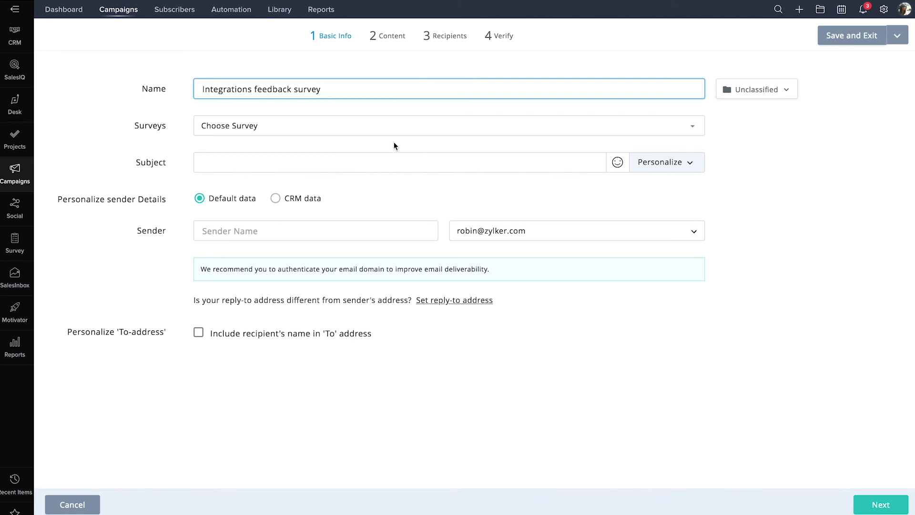
pyautogui.click(424, 134)
pyautogui.scroll(-3, 375, 187)
pyautogui.click(349, 187)
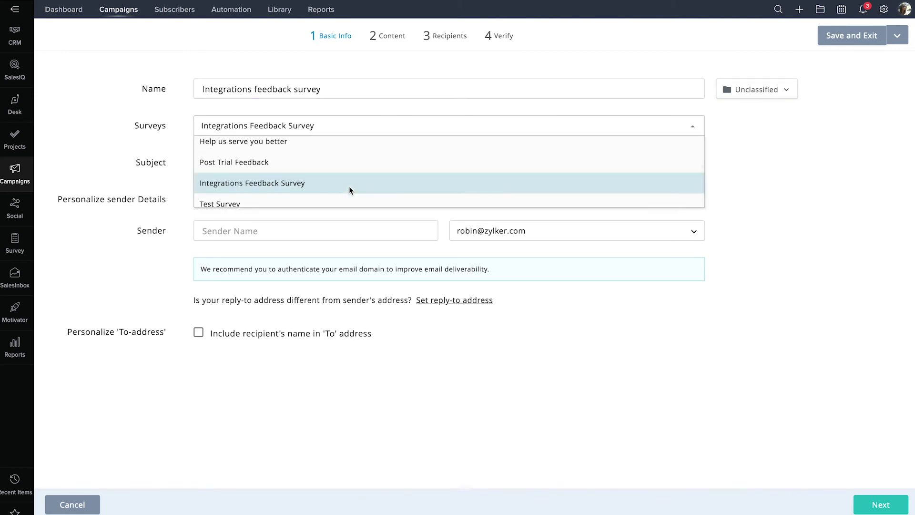
pyautogui.press('Tab')
pyautogui.write('Integrations feedback survey')
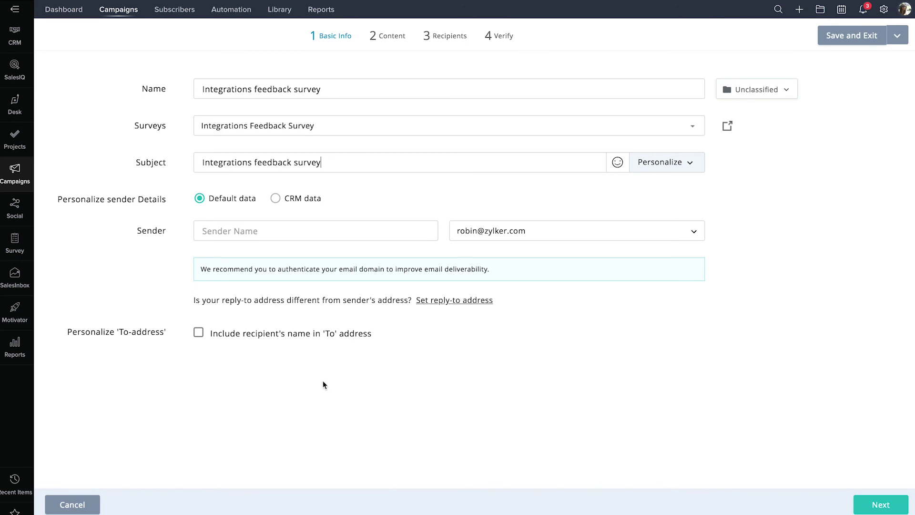
pyautogui.click(364, 231)
pyautogui.write('Robin')
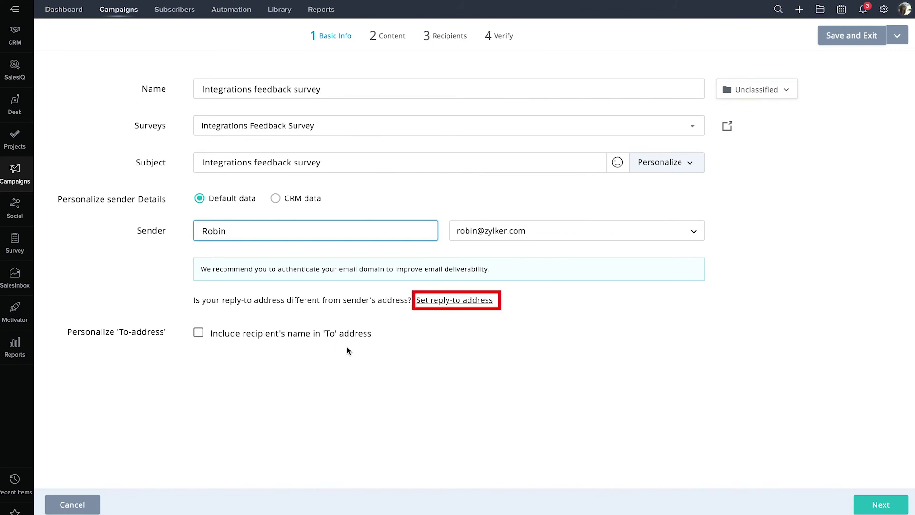
# Use the pre-designed survey4 template as the email content and save it.
pyautogui.click(880, 505)
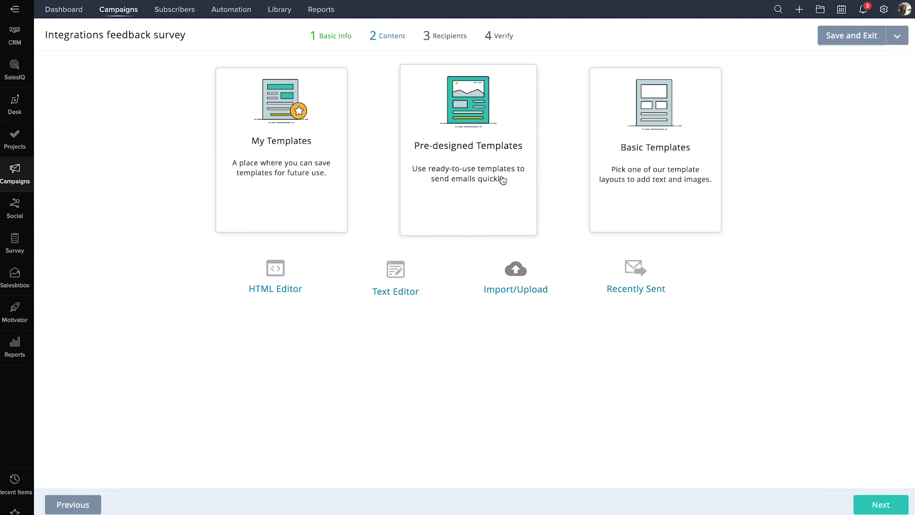
pyautogui.click(466, 176)
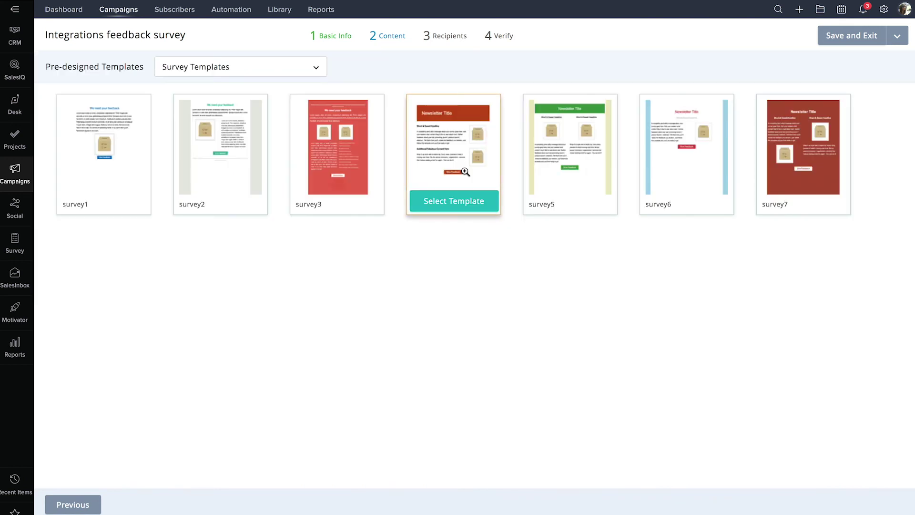
pyautogui.click(433, 164)
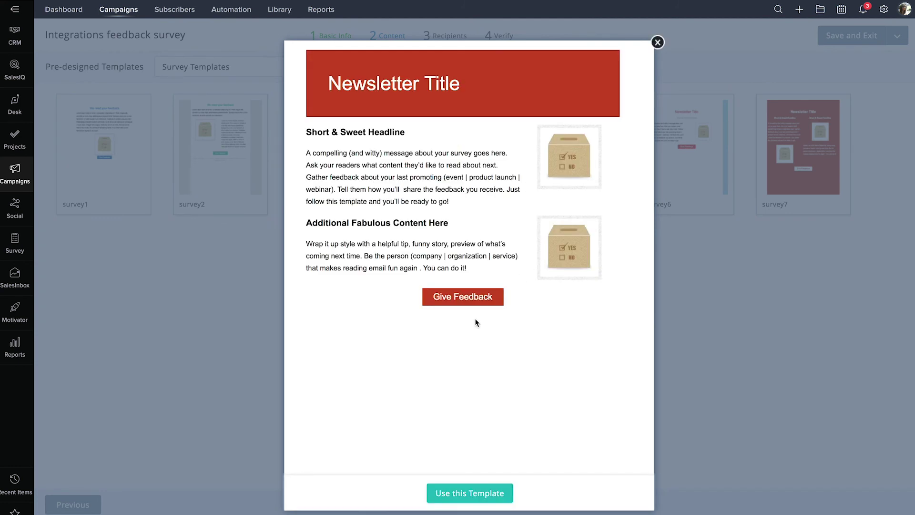
pyautogui.click(475, 494)
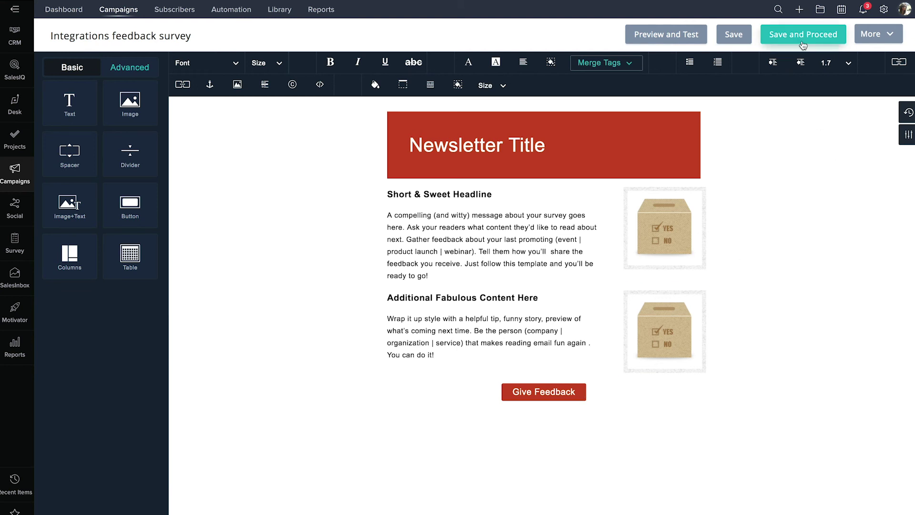
pyautogui.click(802, 43)
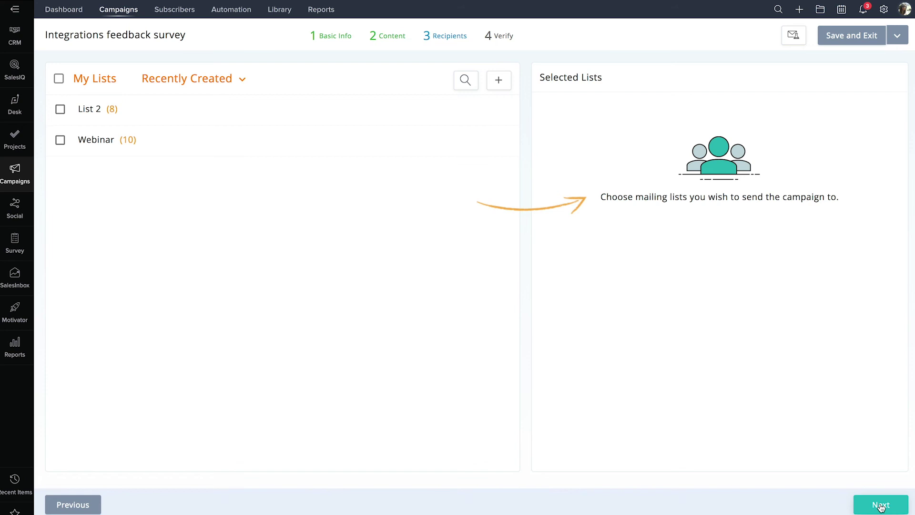
# Select the Webinar list as the campaign's recipients and continue to verification.
pyautogui.click(60, 140)
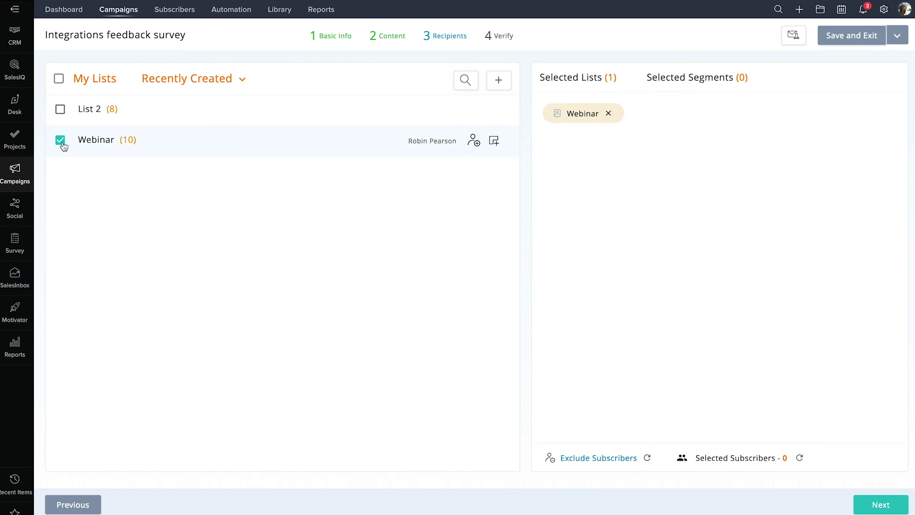
pyautogui.click(878, 504)
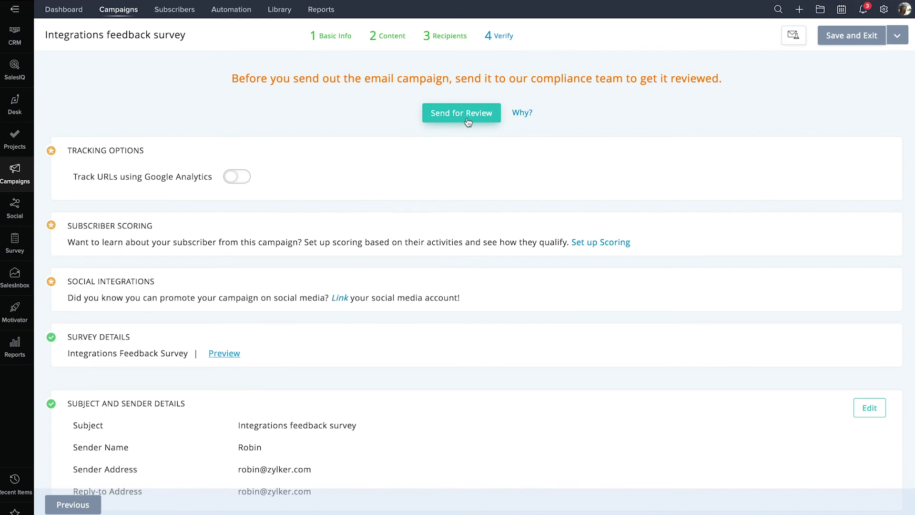
# Submit the campaign for compliance review and look over the verification summary.
pyautogui.click(468, 122)
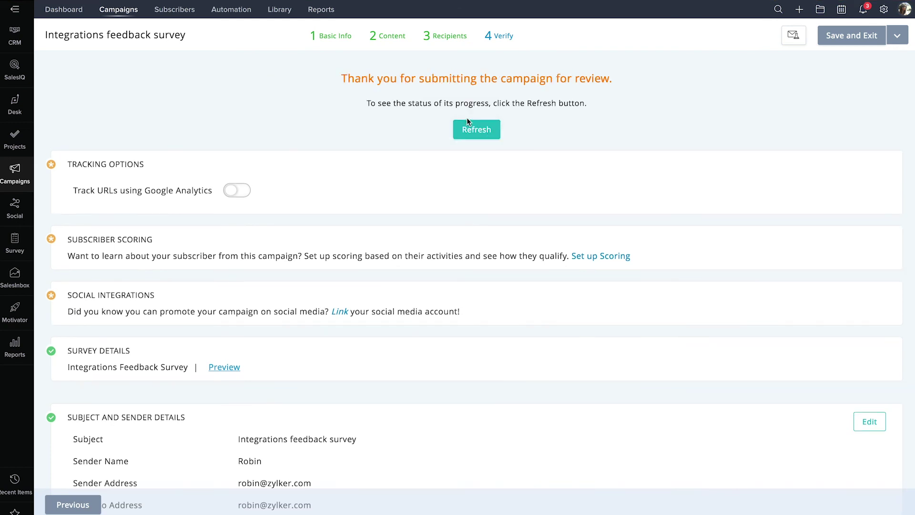
pyautogui.scroll(-8, 613, 378)
pyautogui.scroll(5, 613, 378)
pyautogui.scroll(-10, 613, 377)
pyautogui.scroll(-2, 613, 382)
pyautogui.scroll(7, 613, 381)
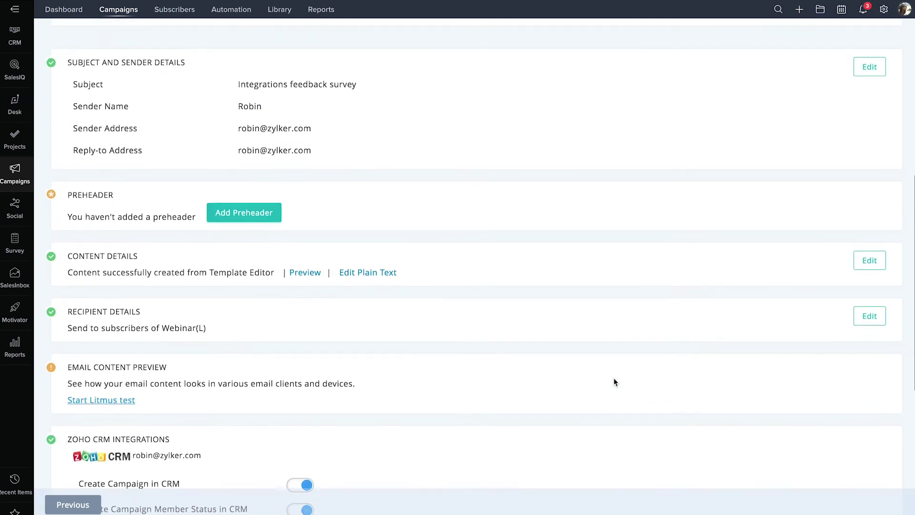
pyautogui.scroll(7, 613, 379)
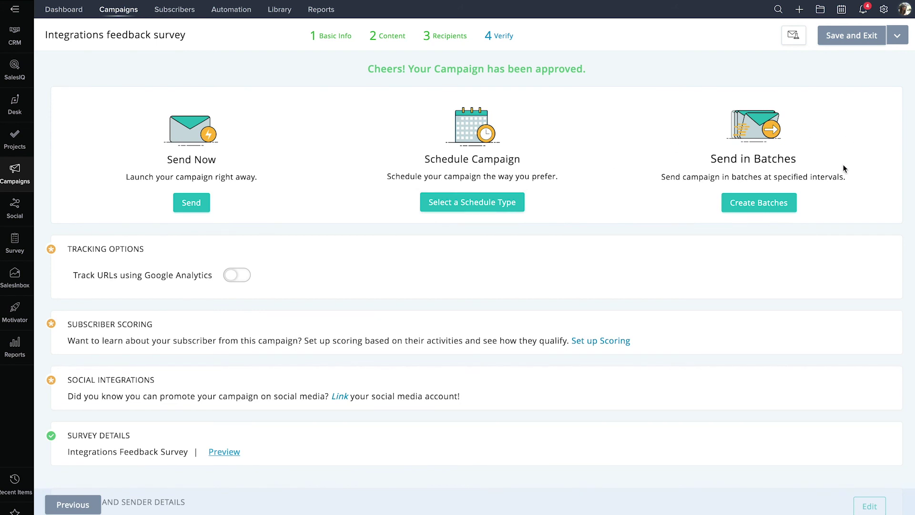
# Send the approved campaign to the Webinar list immediately, confirming the send.
pyautogui.click(196, 206)
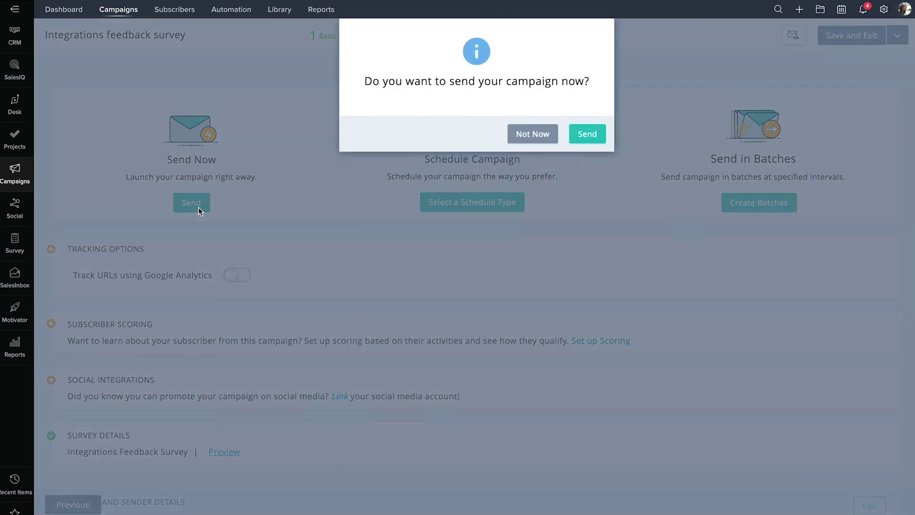
pyautogui.click(593, 133)
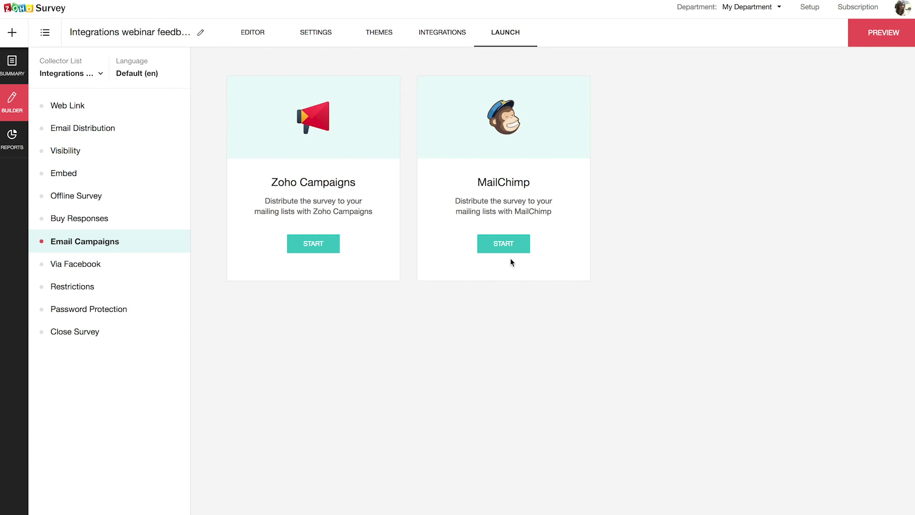
# Start MailChimp distribution and authorise Zoho Survey by logging into the MailChimp account.
pyautogui.click(510, 244)
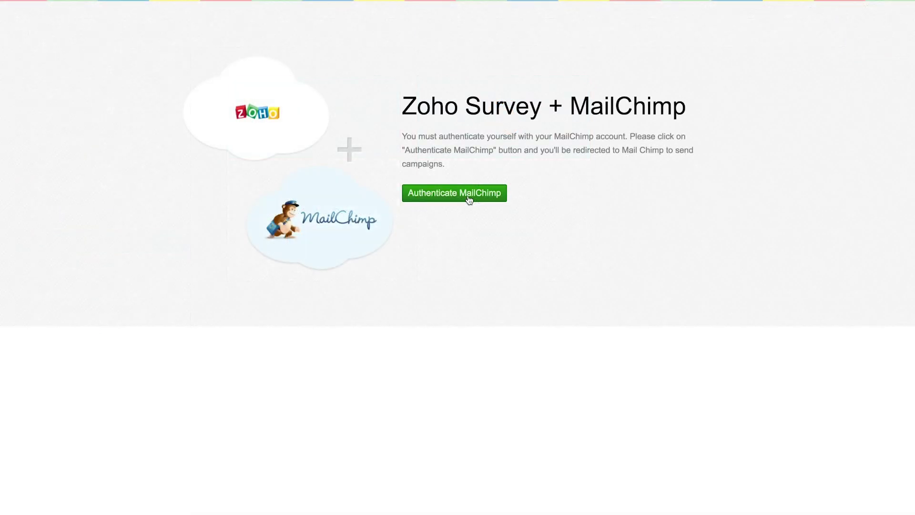
pyautogui.click(469, 199)
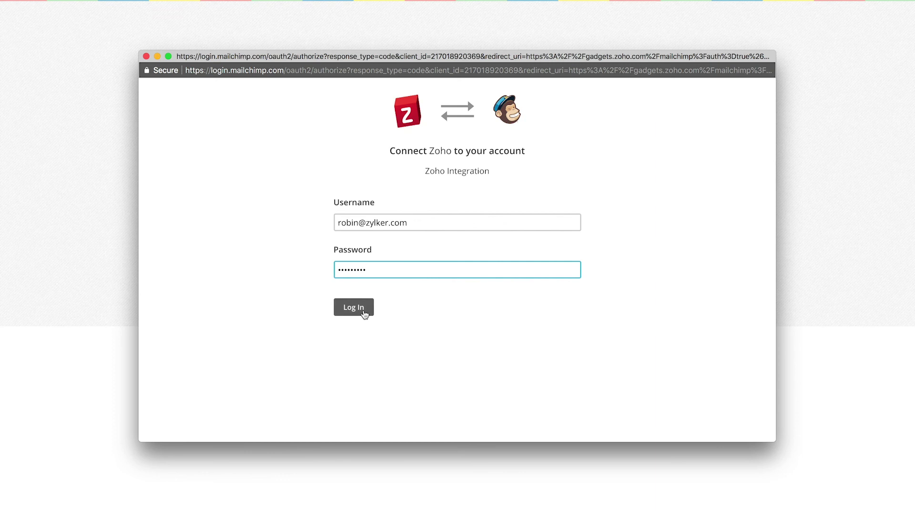
pyautogui.click(364, 311)
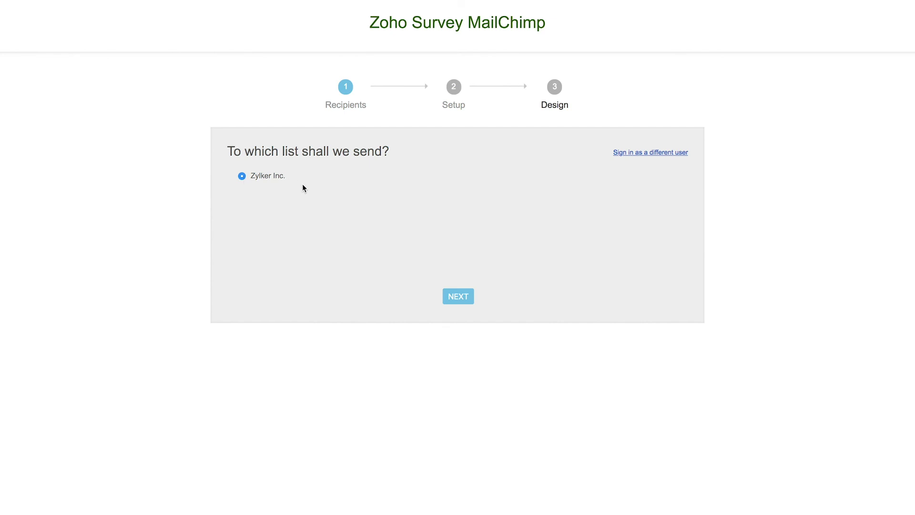
# Name the campaign 'Feedback on Integrations webinar' and fill in the sender e-mail, from name and reply-to address, then submit and enter the MailChimp username.
pyautogui.click(466, 301)
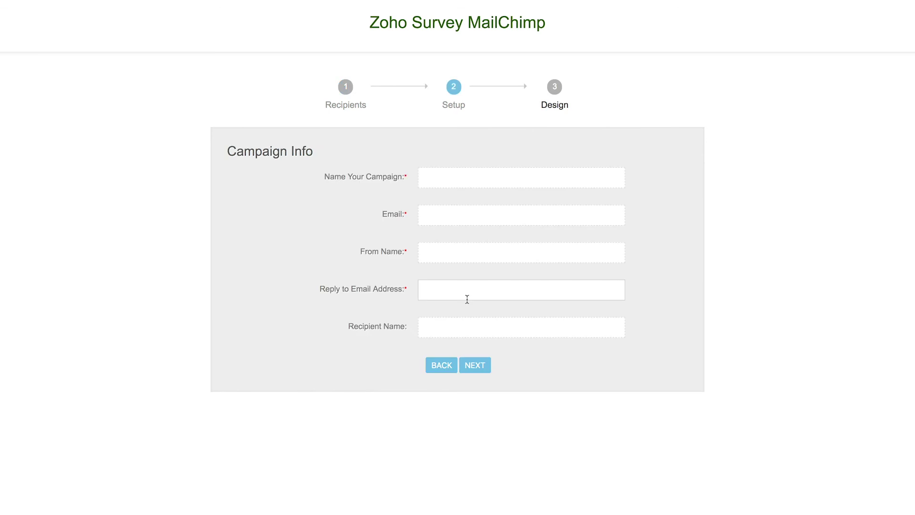
pyautogui.click(435, 180)
pyautogui.write('Feedback on Integrations webinar')
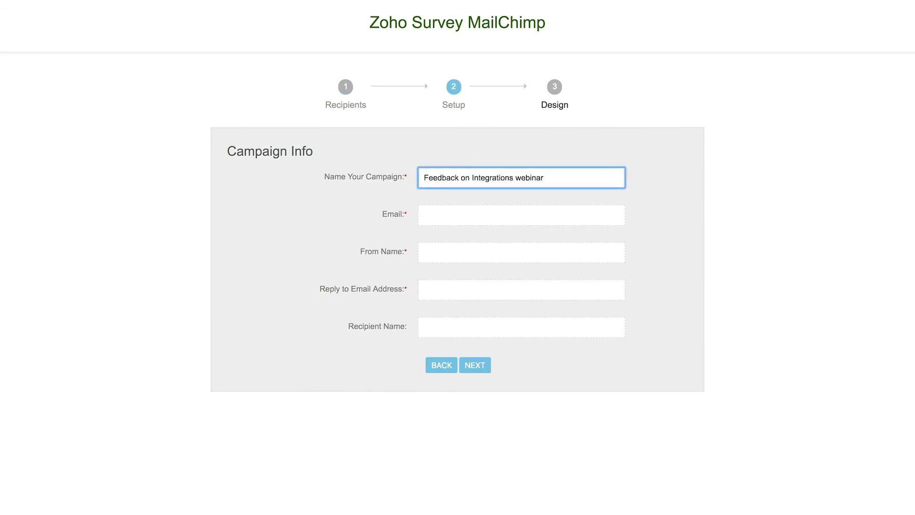
pyautogui.press('Tab')
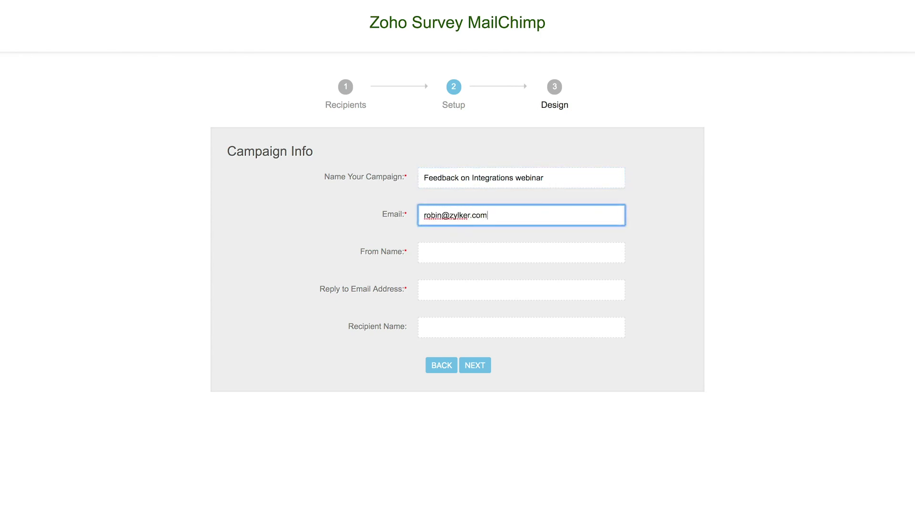
pyautogui.press('Tab')
pyautogui.write('Robin')
pyautogui.press('Tab')
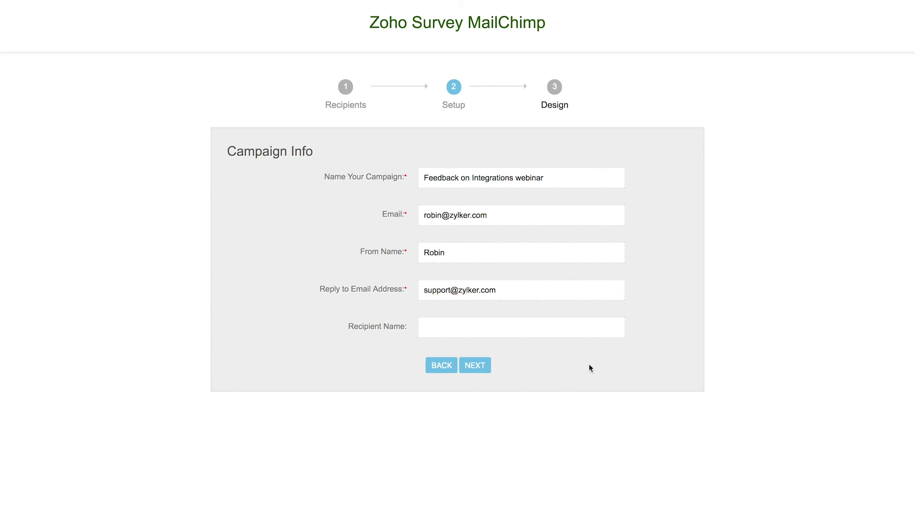
pyautogui.click(482, 370)
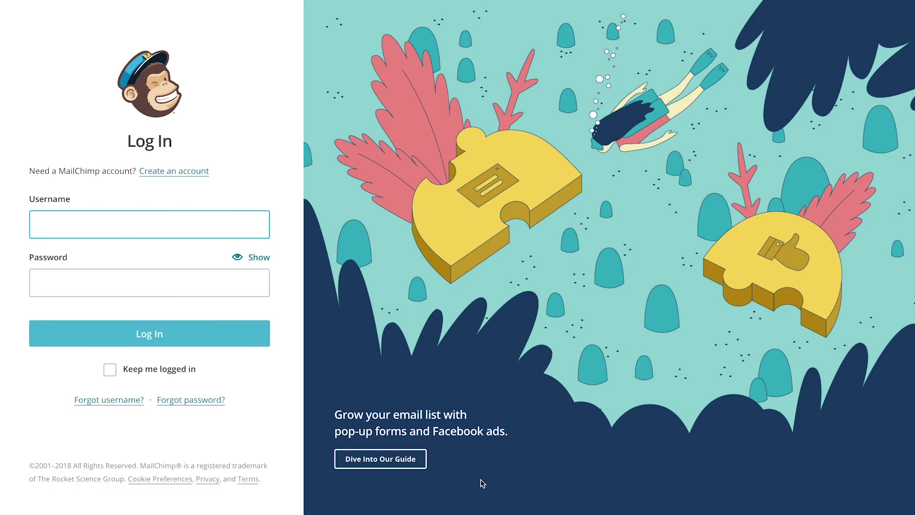
# Log in to MailChimp with the account password and open the Feedback on Integrations webinar draft.
pyautogui.press('Tab')
pyautogui.hotkey('ctrl', 'v')
pyautogui.click(171, 341)
pyautogui.moveTo(331, 184)
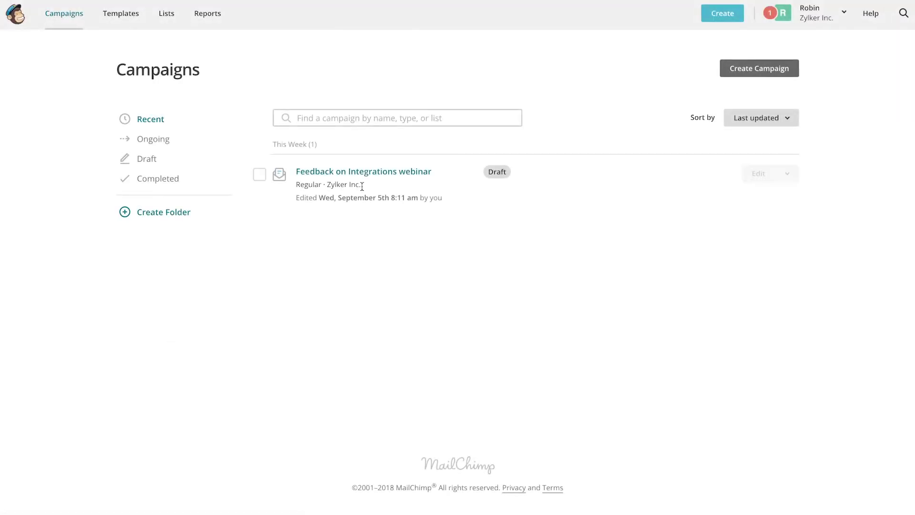
pyautogui.click(402, 175)
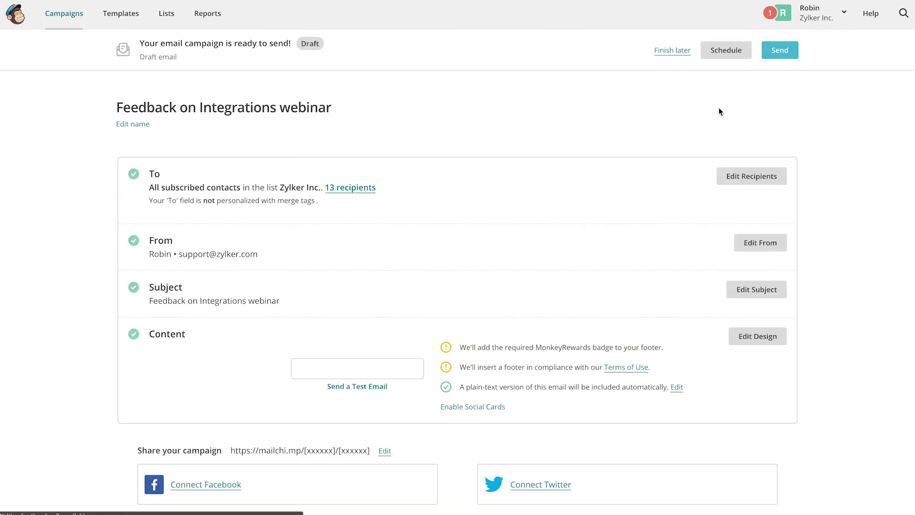
# Send the campaign now to the 13 Zylker Inc. subscribers and return to Zoho Survey.
pyautogui.scroll(-2, 531, 461)
pyautogui.scroll(-1, 531, 460)
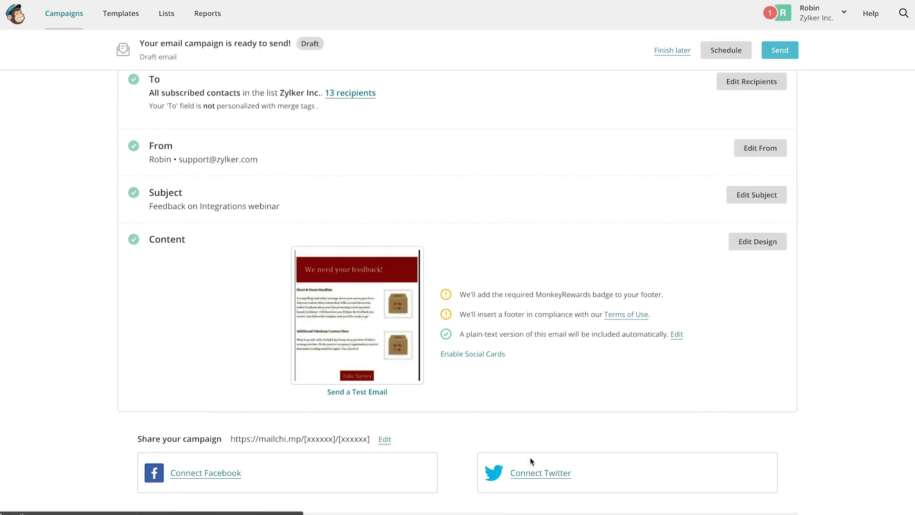
pyautogui.scroll(3, 530, 460)
pyautogui.scroll(-3, 531, 460)
pyautogui.scroll(4, 530, 459)
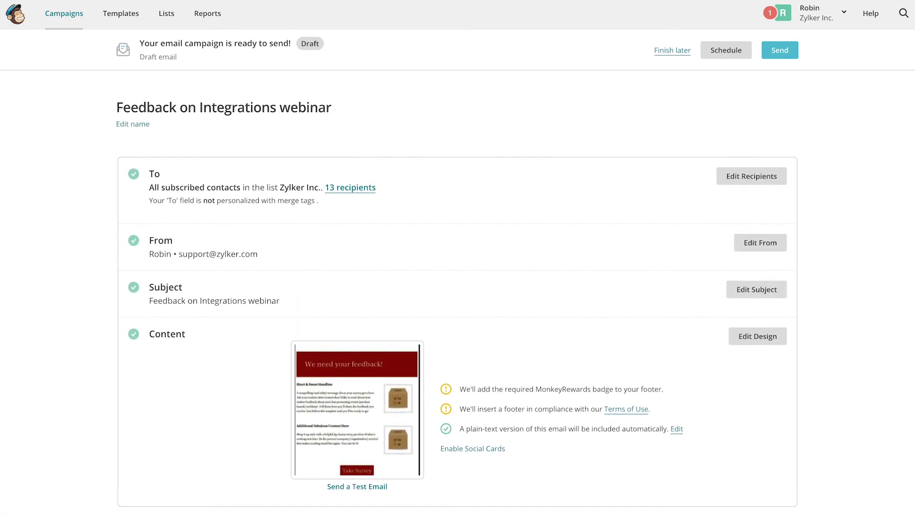
pyautogui.click(784, 51)
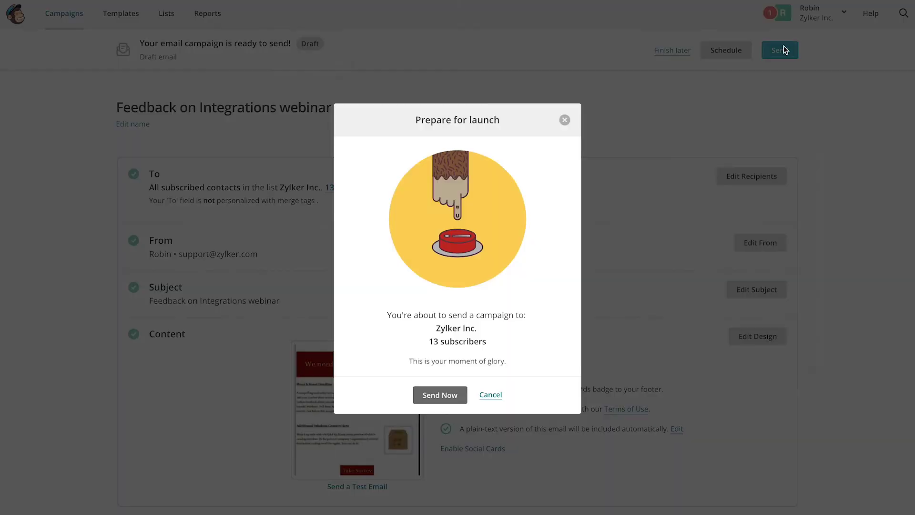
pyautogui.click(443, 395)
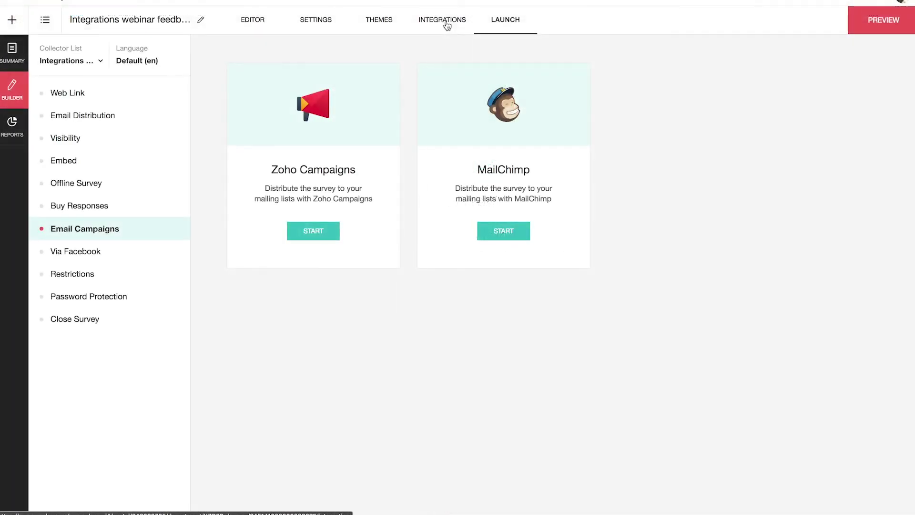
pyautogui.click(445, 23)
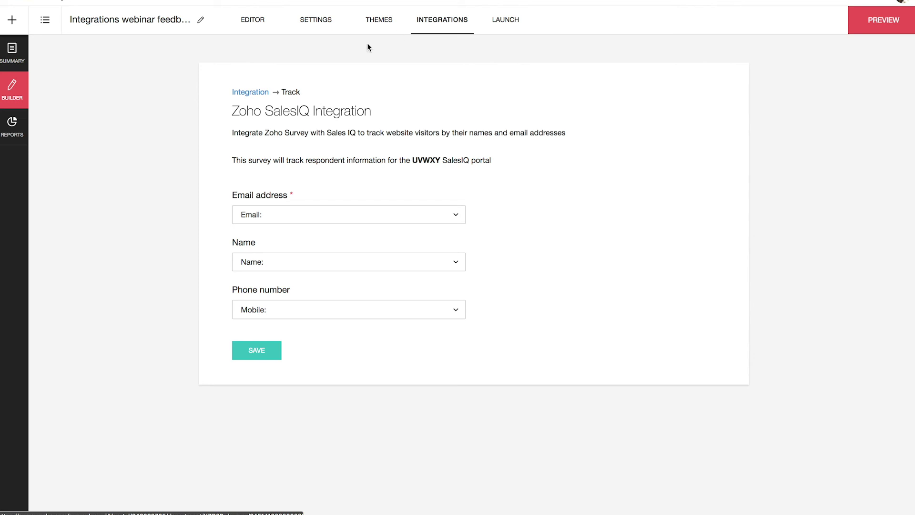
# Return to the integrations list to confirm Zoho Sheet, Google Sheets and Zoho SalesIQ are integrated.
pyautogui.click(250, 93)
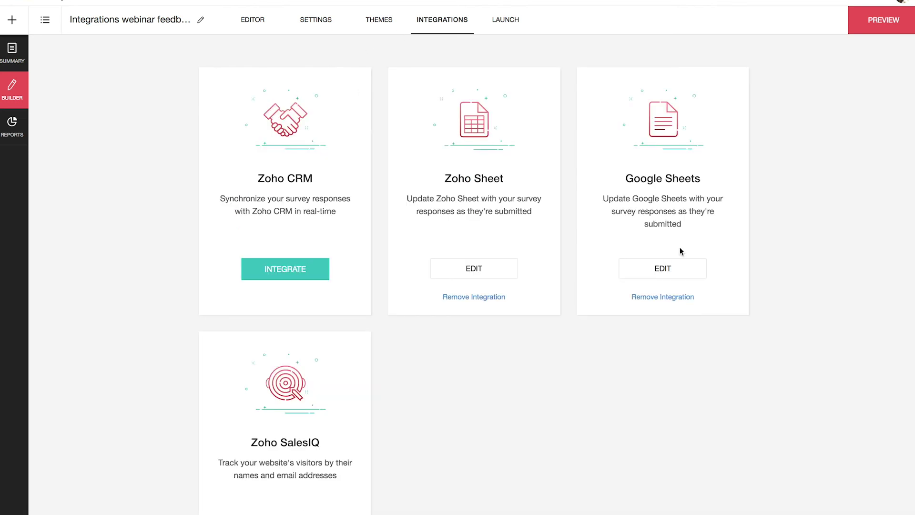
pyautogui.scroll(-3, 576, 424)
pyautogui.scroll(3, 576, 423)
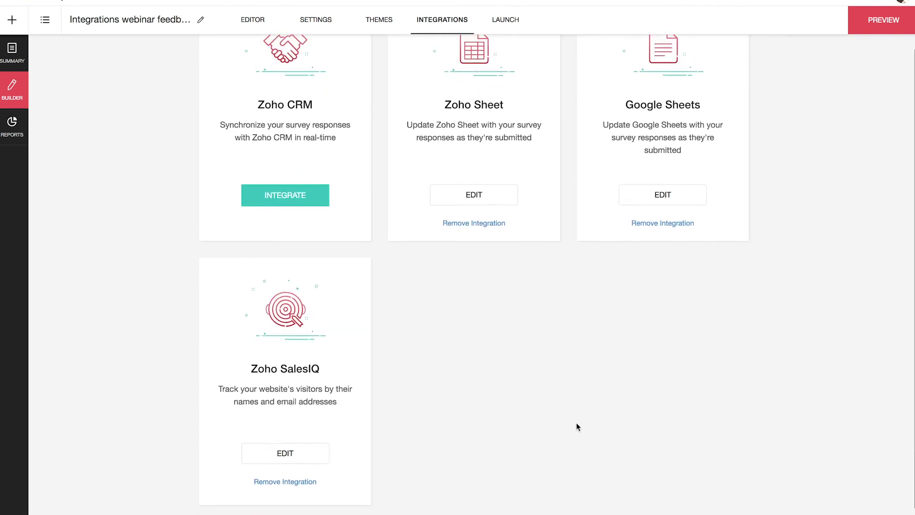